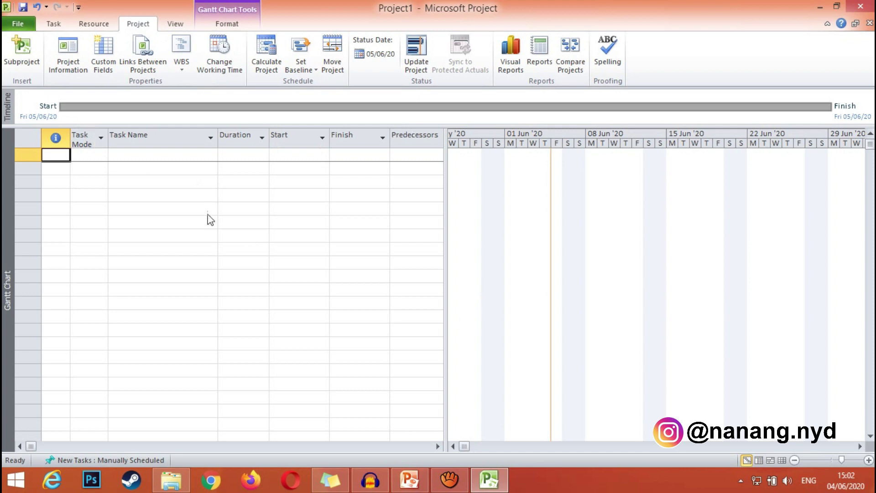
- Review the project's general, display and schedule options from the working-time settings, including the working hours and scheduling defaults
left_click(226, 51)
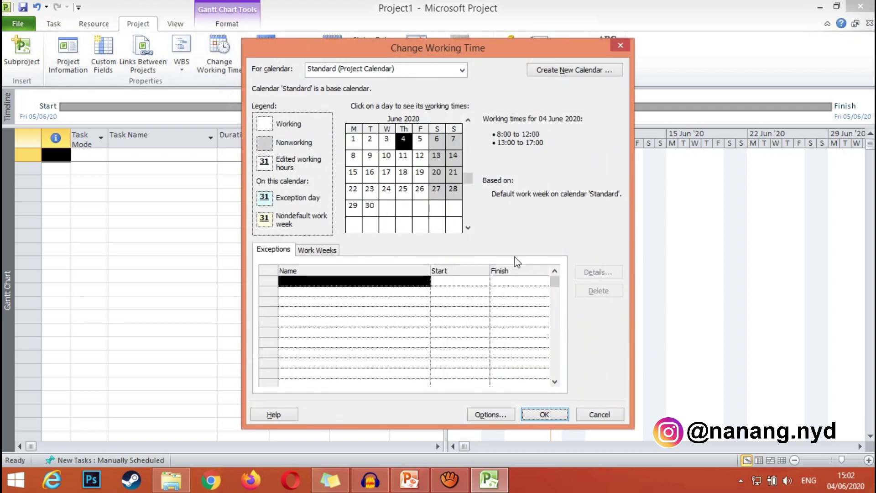
left_click(489, 414)
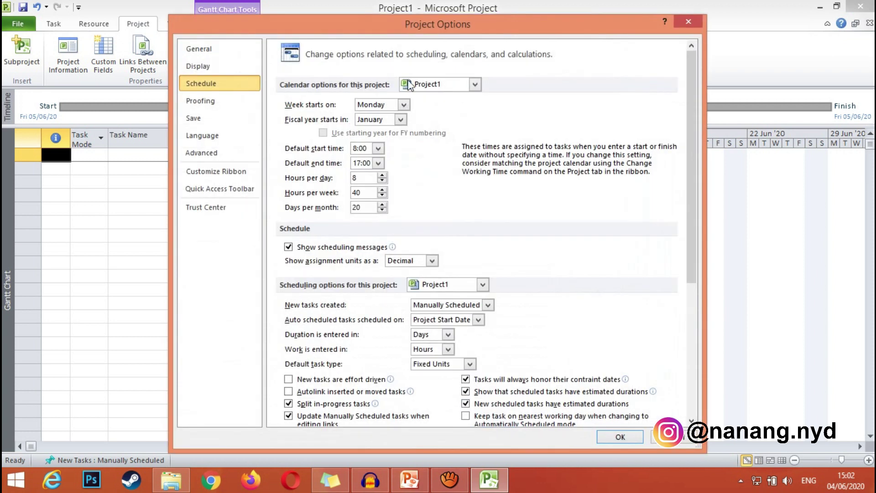
left_click(196, 49)
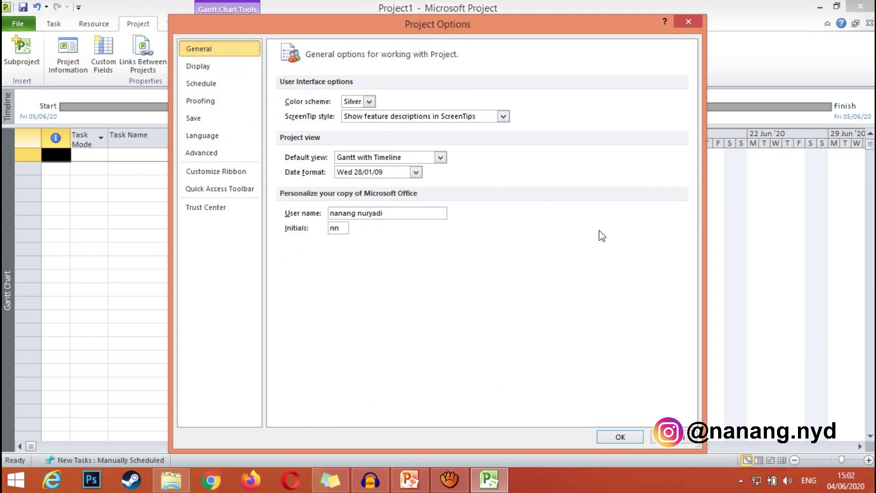
left_click(212, 68)
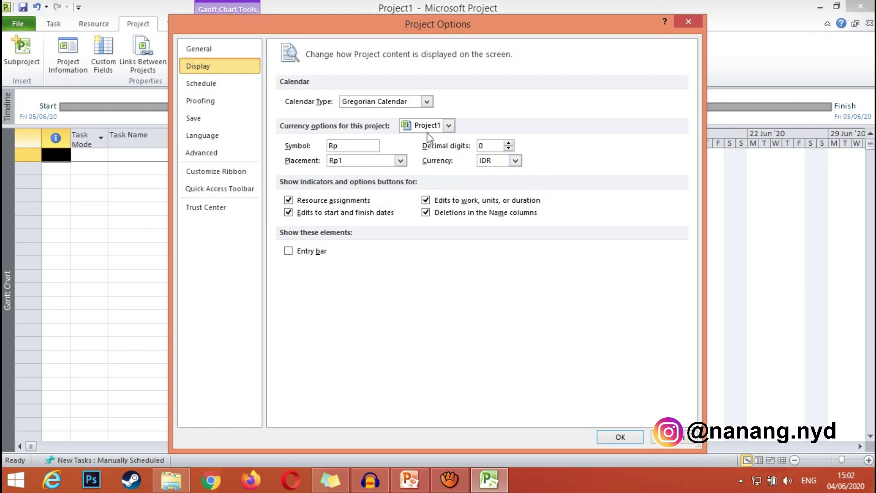
left_click(197, 85)
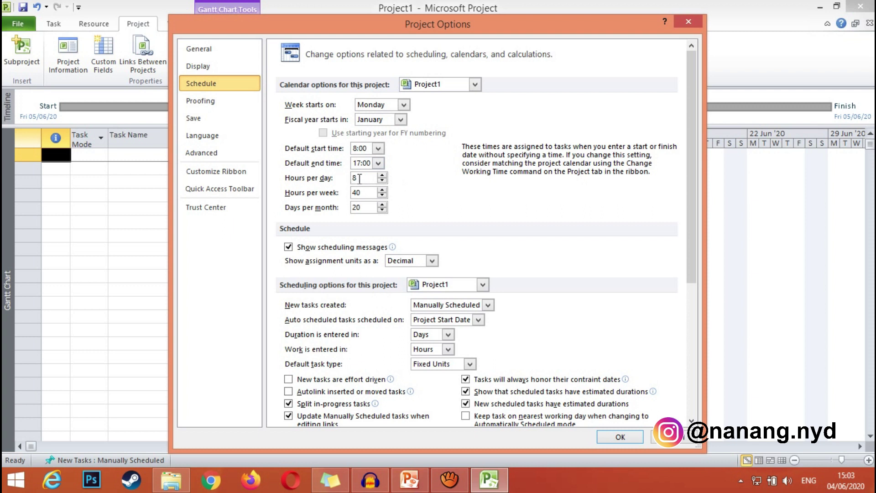
left_click(359, 178)
left_click_drag(363, 178, 345, 177)
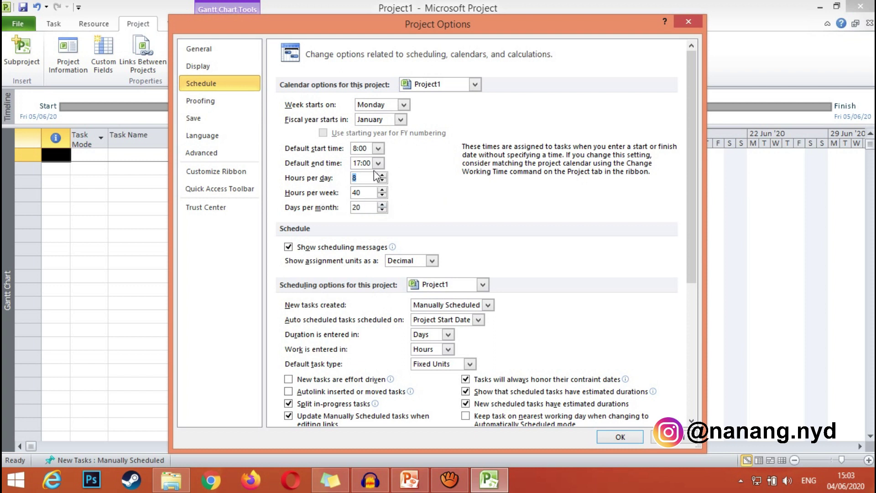
left_click(368, 193)
left_click_drag(688, 211, 698, 330)
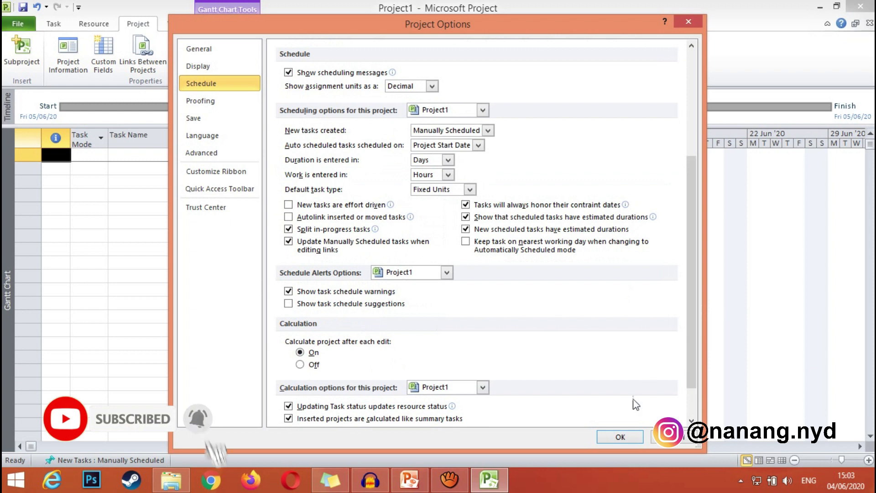
left_click(620, 437)
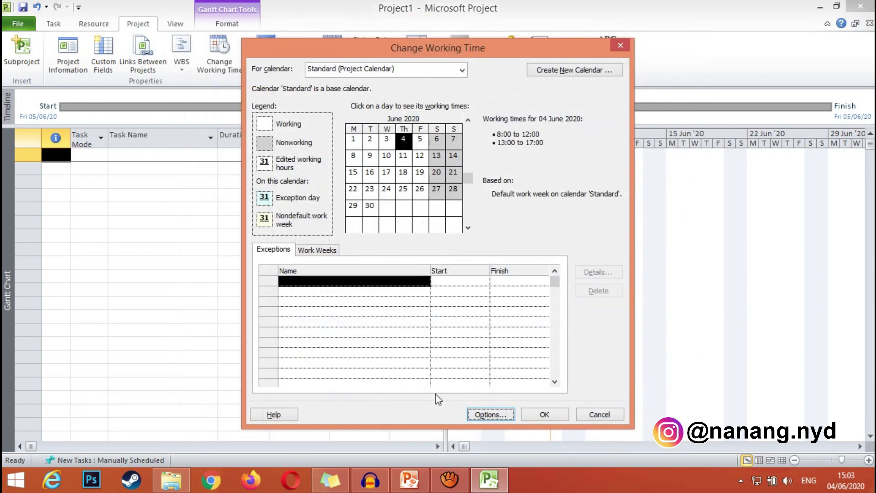
- Check the holiday requirements in the PowerPoint brief and name the first exception of the Standard calendar CUTI BERSAMA in Microsoft Project
left_click(411, 480)
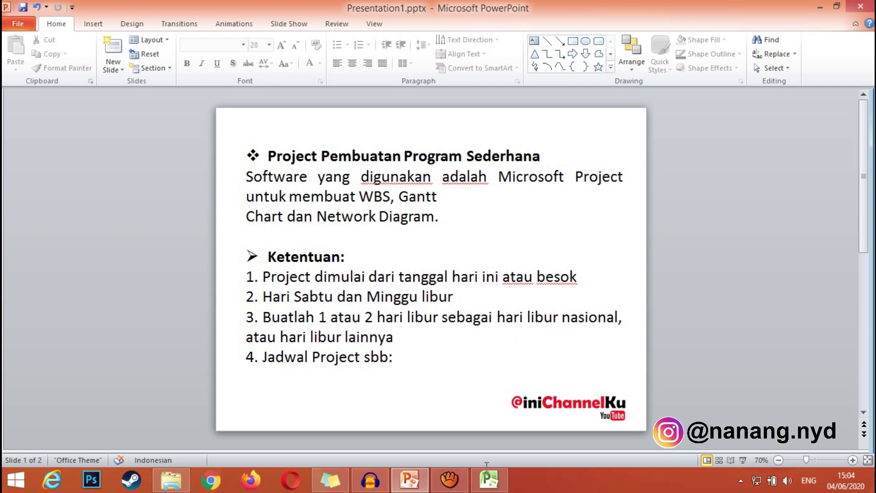
left_click(489, 479)
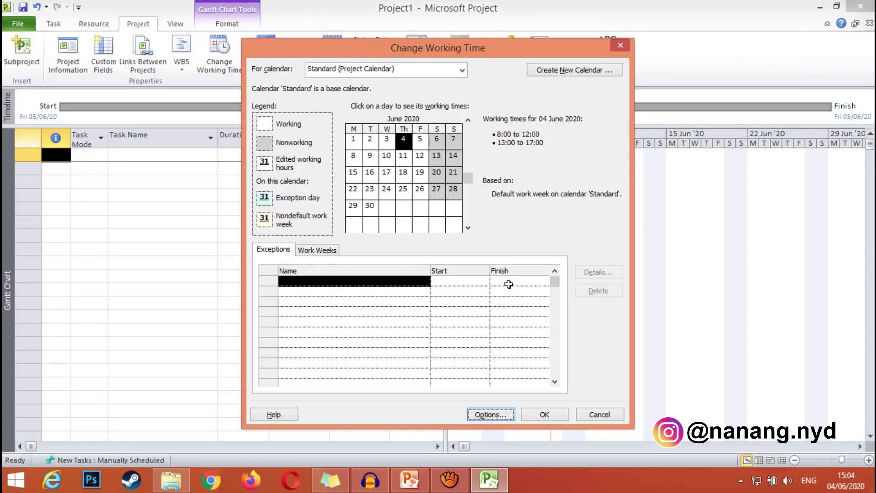
left_click(398, 281)
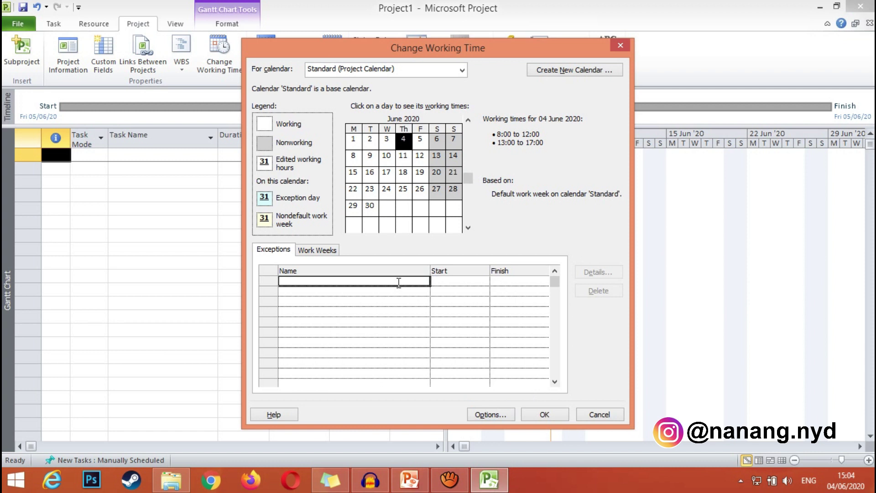
type("c")
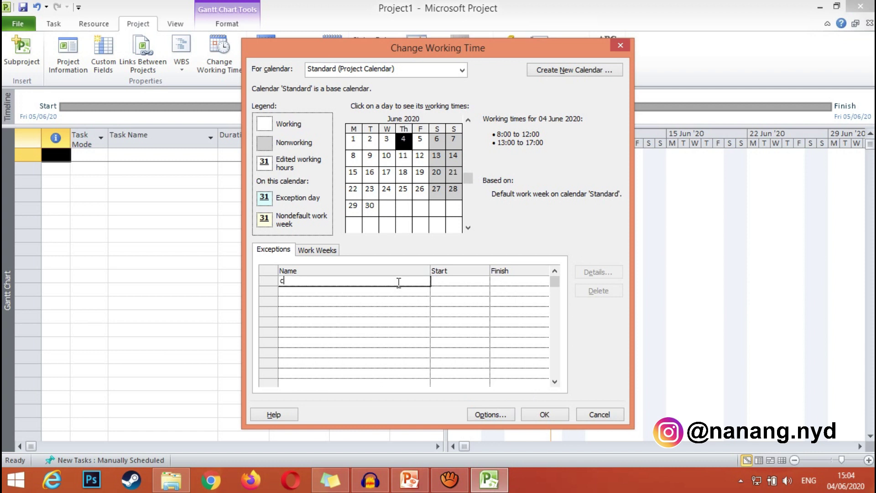
type("uti bersama")
key("BackSpace")
key("BackSpace")
key("BackSpace")
key("BackSpace")
key("BackSpace")
key("BackSpace")
key("BackSpace")
key("BackSpace")
key("BackSpace")
key("BackSpace")
key("BackSpace")
type("CUTI BERSAMA")
- Set the date of the CUTI BERSAMA exception to 11/06/2020
left_click(466, 282)
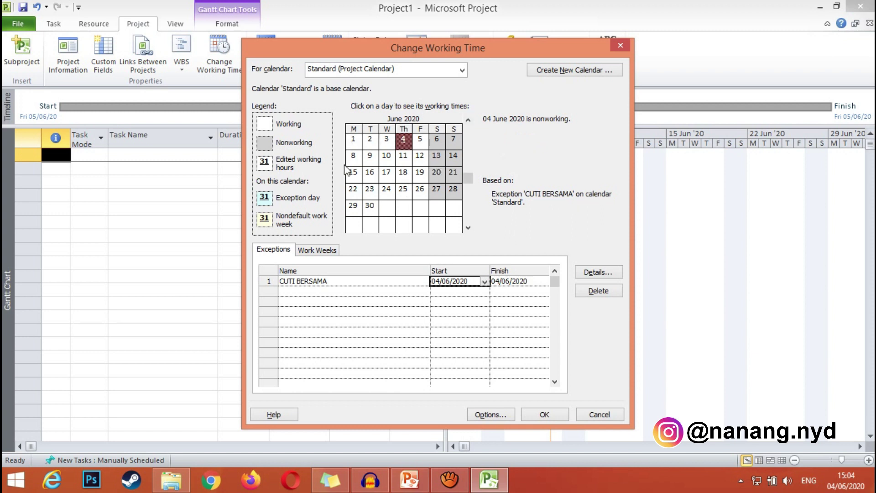
left_click(403, 161)
left_click(436, 280)
left_click(437, 281)
key("Delete")
key("Delete")
type("11")
left_click(526, 282)
left_click(470, 301)
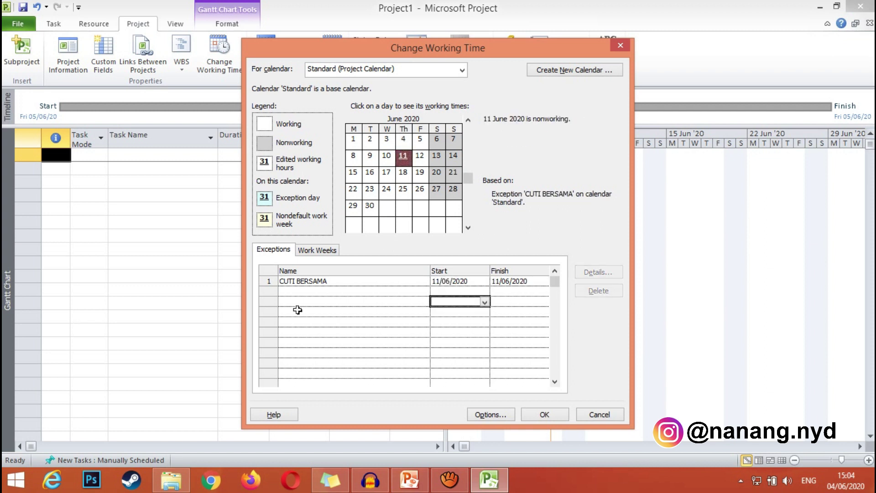
- Add a second calendar exception named LIBUR NASIONAL on 22/06/2020
left_click(302, 292)
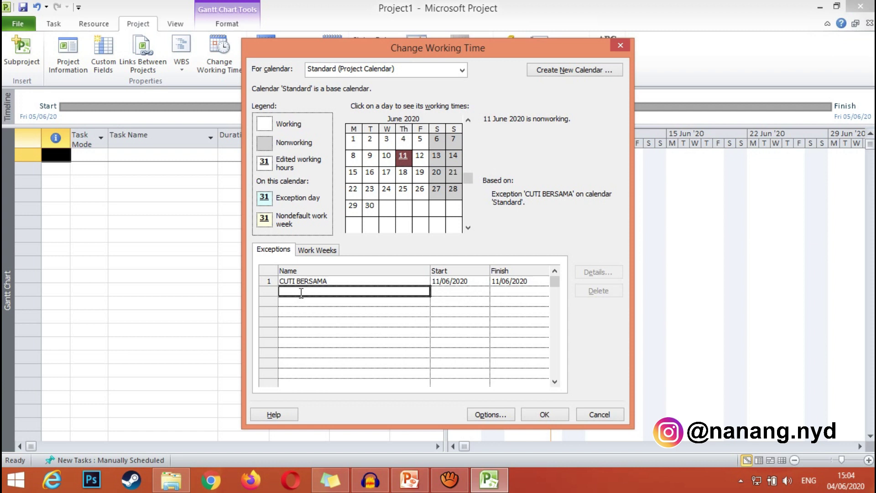
type("LIBUR")
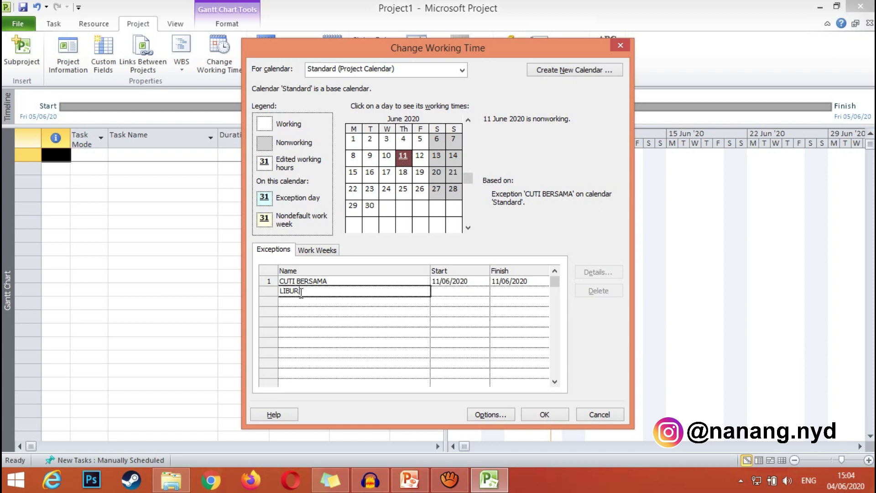
type(" NASIONAL")
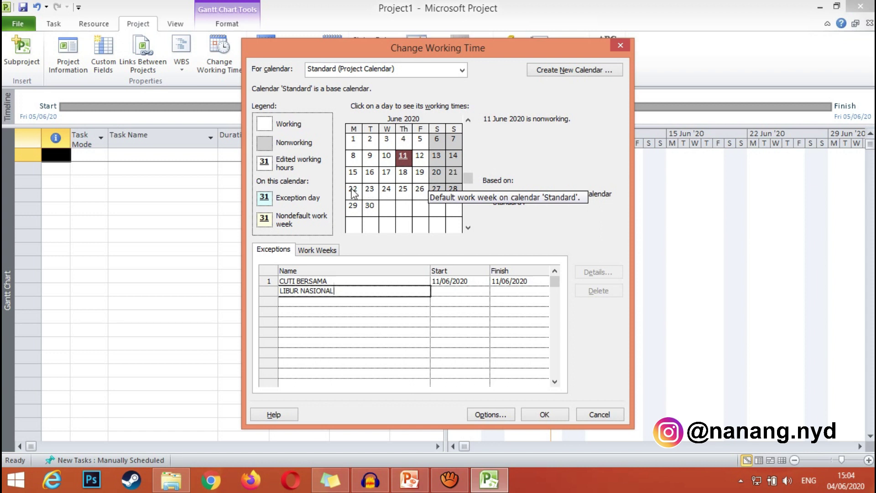
left_click(444, 292)
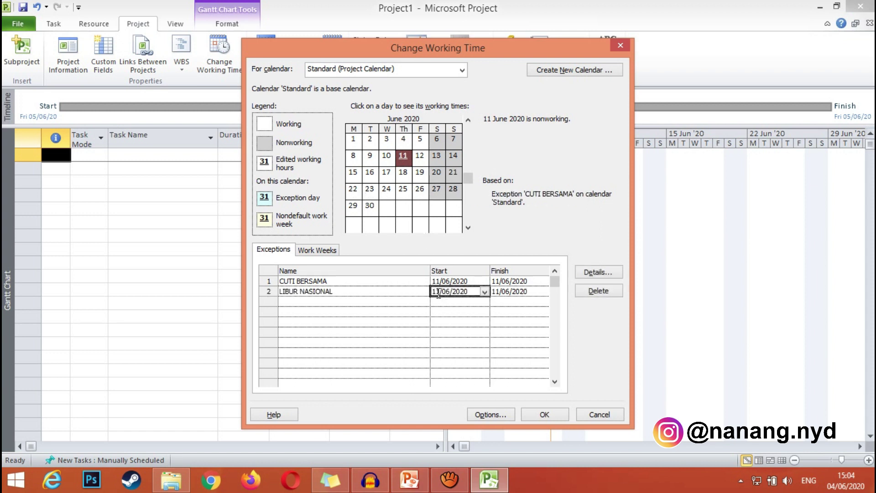
double_click(438, 293)
left_click(441, 293)
key("BackSpace")
key("BackSpace")
type("22")
left_click(507, 293)
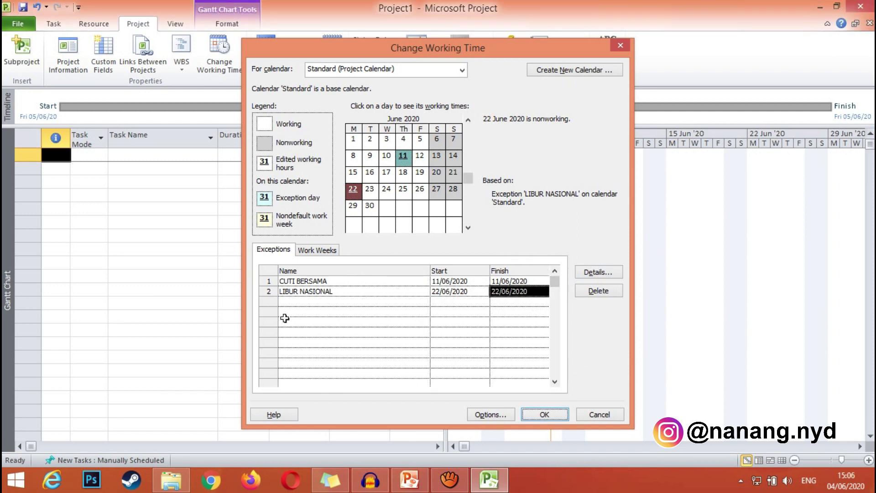
- Set Monday to Friday of the default work week to specific working times, 8:00–12:00 and 13:00–17:00, and apply the calendar changes
left_click(329, 252)
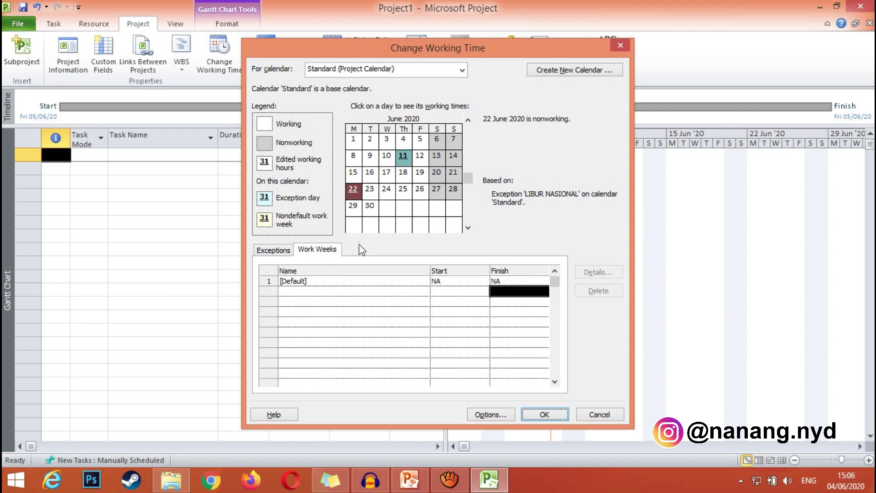
left_click(345, 286)
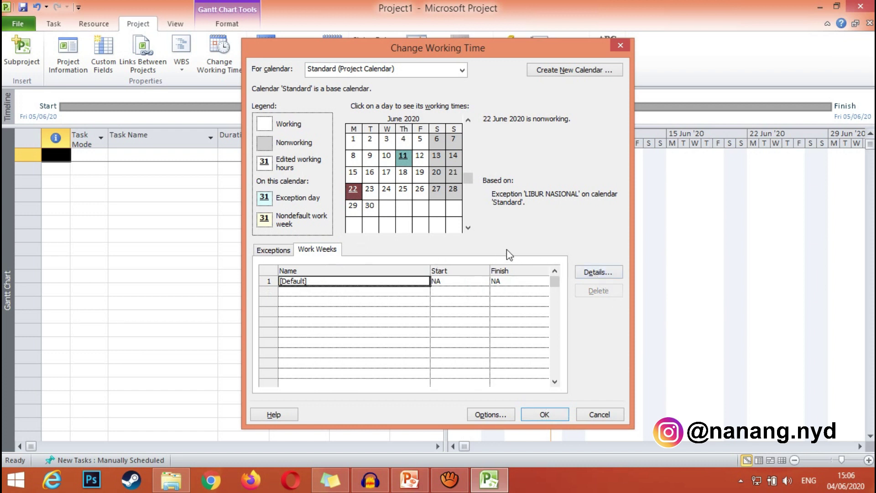
left_click(609, 275)
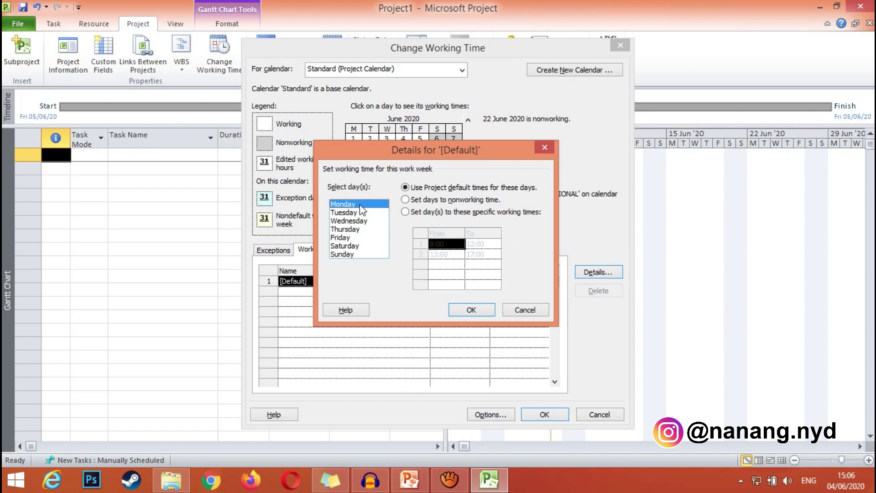
key("shift+Down")
key("shift+Down")
key("shift+Down")
key("shift+Down")
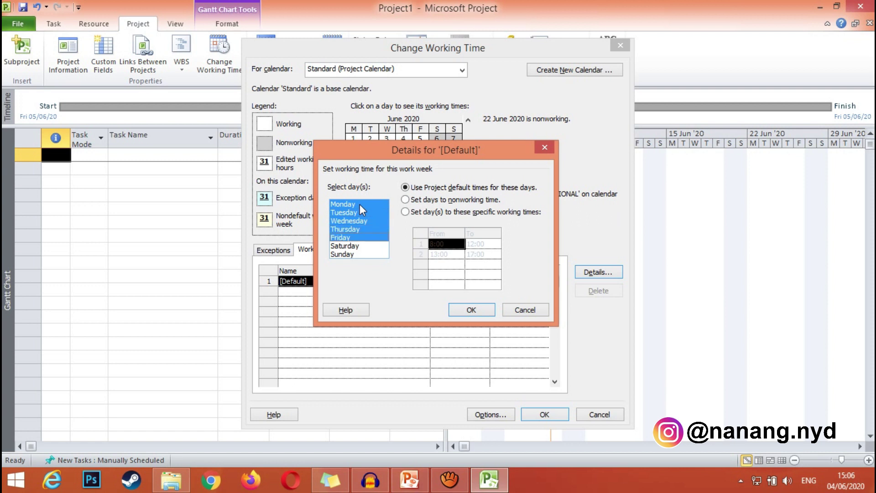
left_click(406, 213)
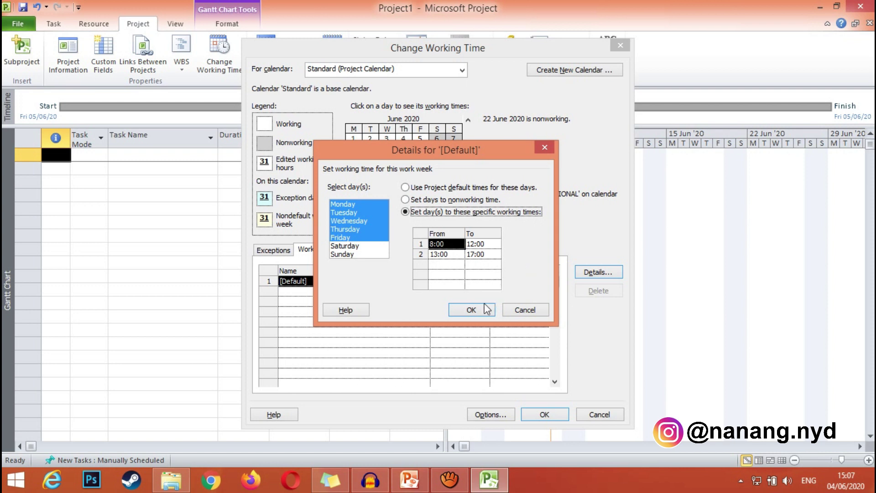
left_click(470, 310)
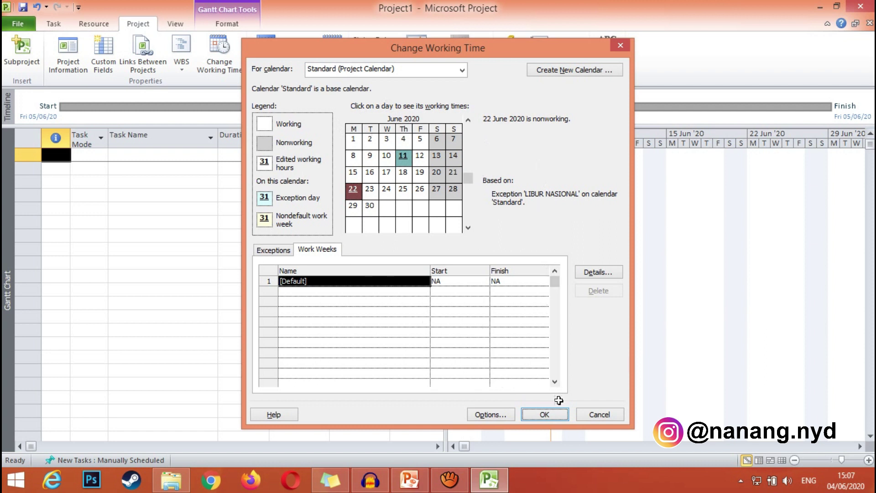
left_click(544, 414)
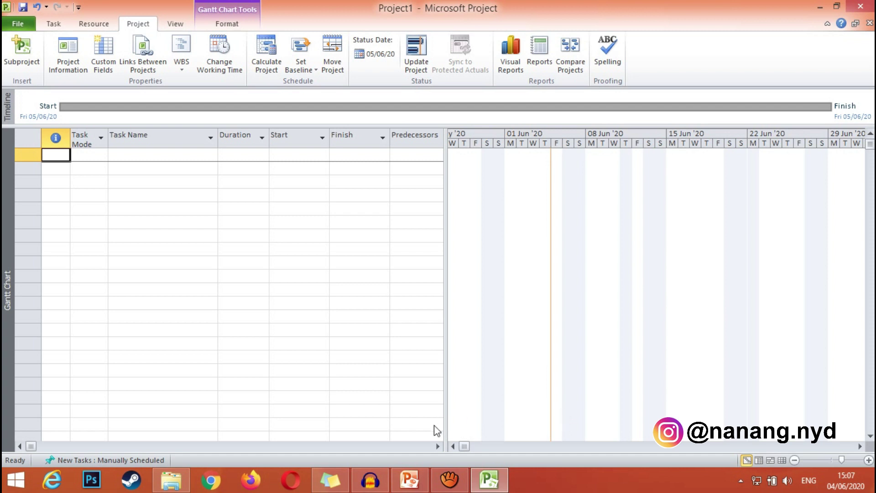
- Switch to PowerPoint, show the JADWAL PEMBUTAN PROJECT slide, and arrange its window side by side with Microsoft Project
mouse_move(408, 488)
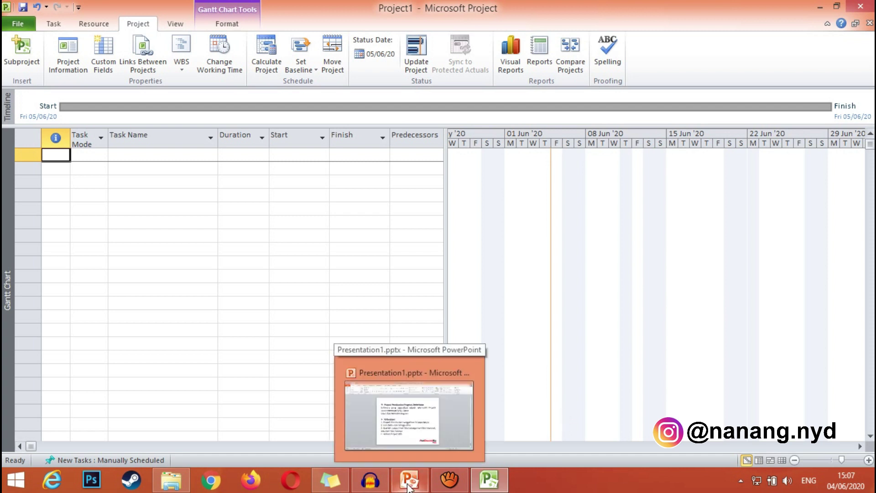
left_click(406, 424)
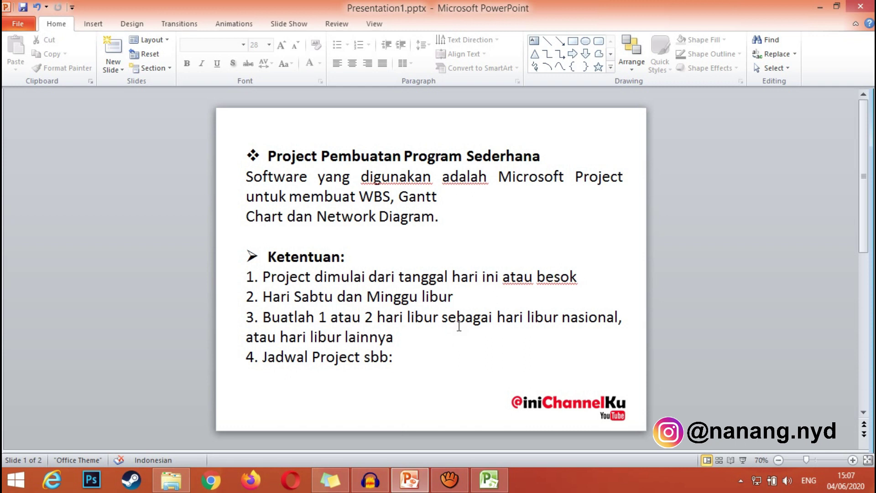
scroll(459, 326, "down", 2)
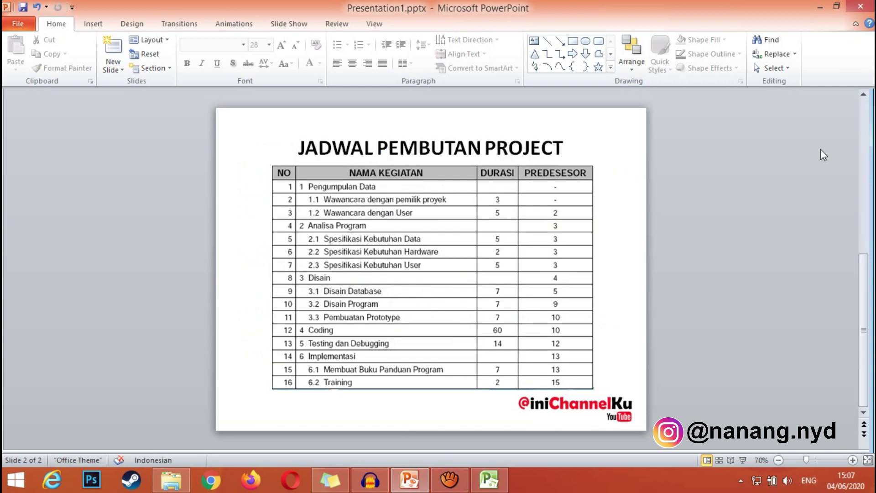
left_click(837, 6)
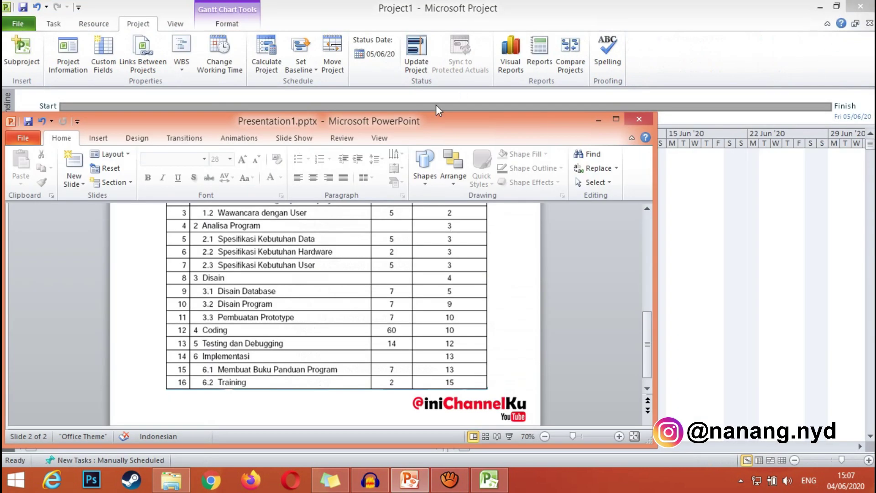
left_click_drag(450, 120, 1, 13)
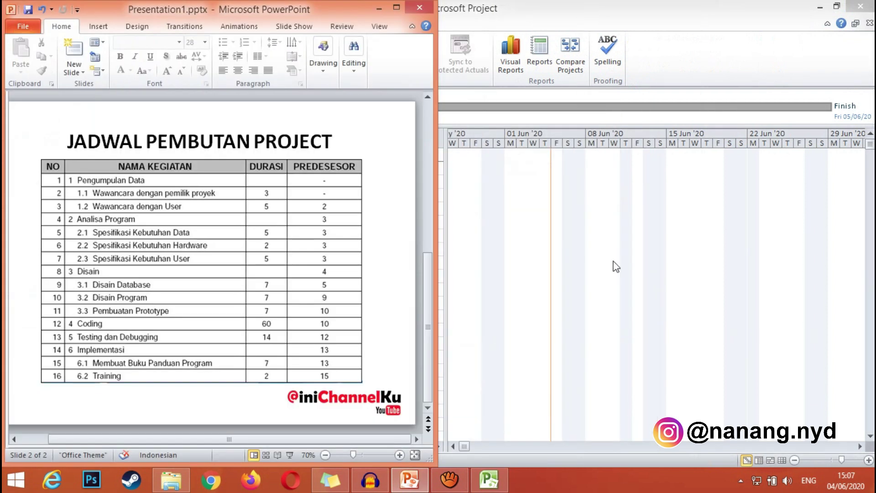
left_click(836, 7)
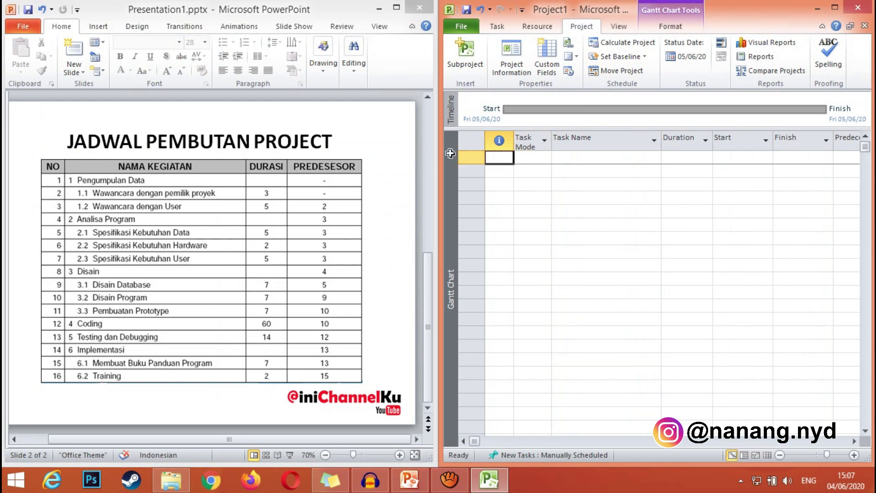
- Enter the task names 1. PENGUMPULAN DATA, 1.1. WAWANCARA DENGAN PEMILIK PROYEK and 1.2. WAWANCARA DENGAN USER in the first three rows of the task table
left_click(582, 160)
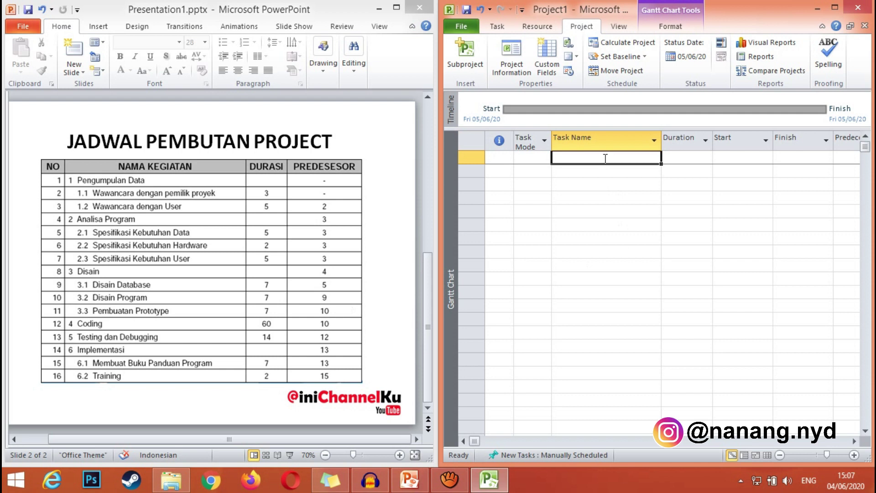
type("1")
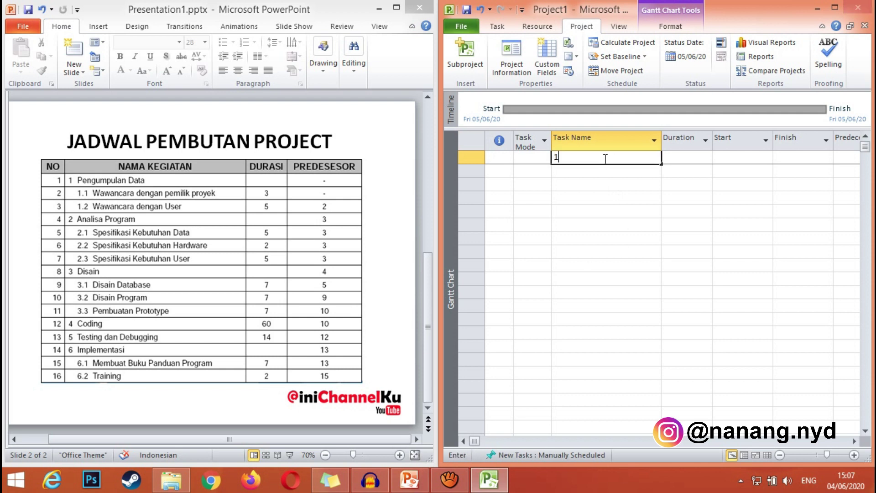
type(". PENGUMPULAN DATA")
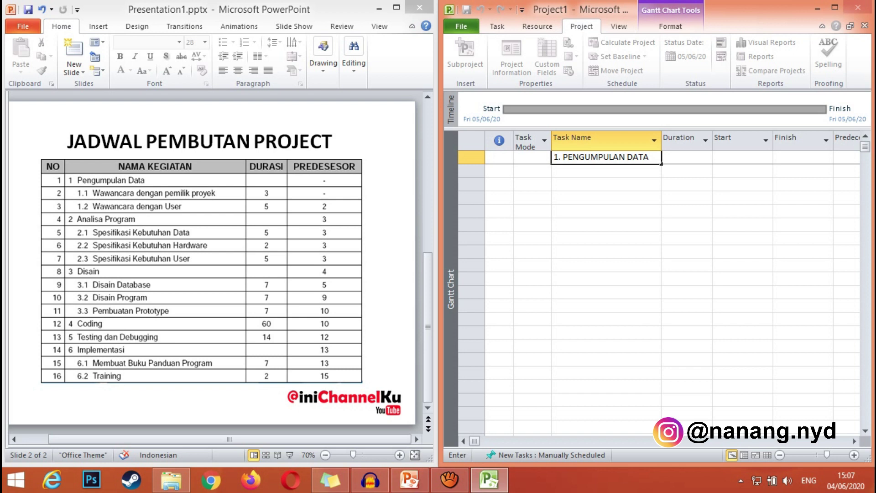
key("Return")
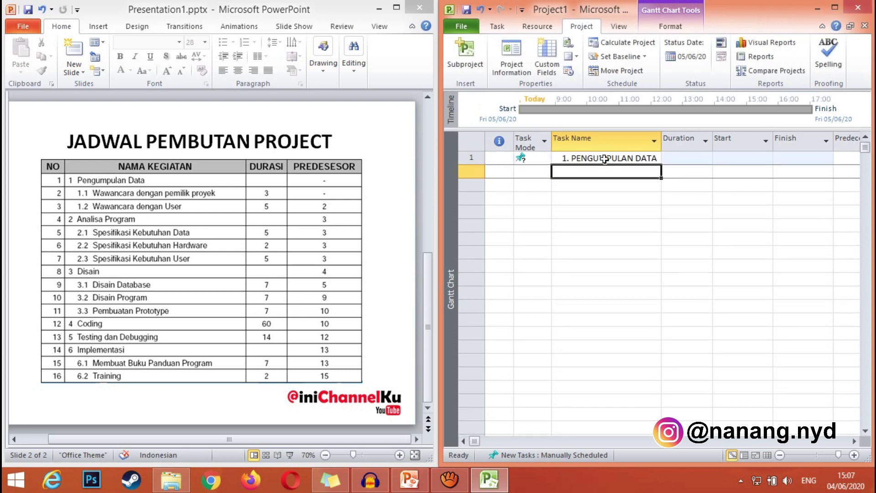
type("1.1")
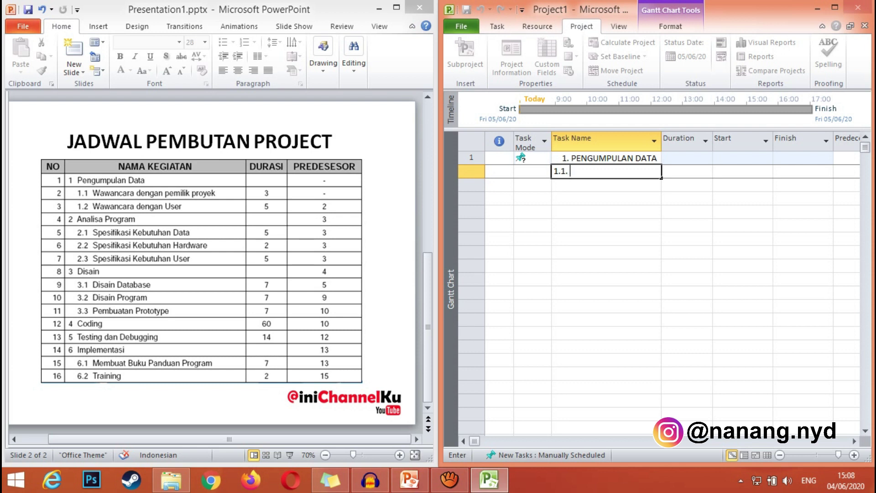
type(". WAWANCARA DENGA")
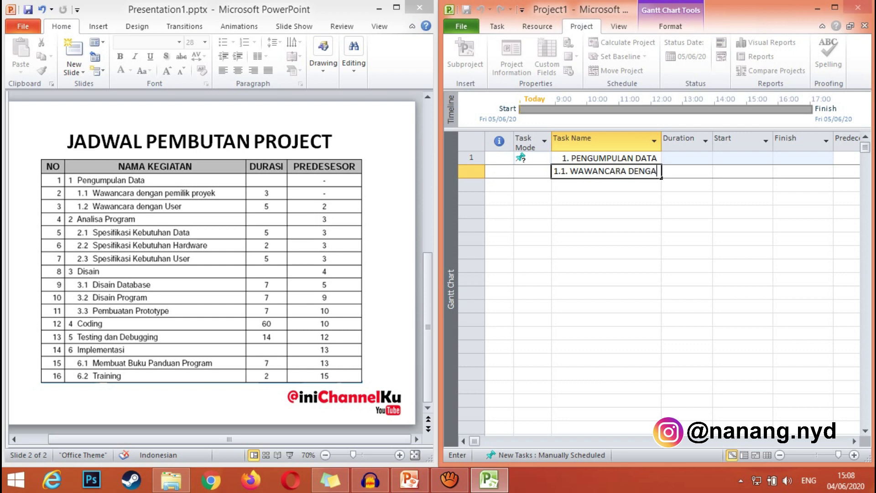
type("N PEMILIK PROYEK")
key("Return")
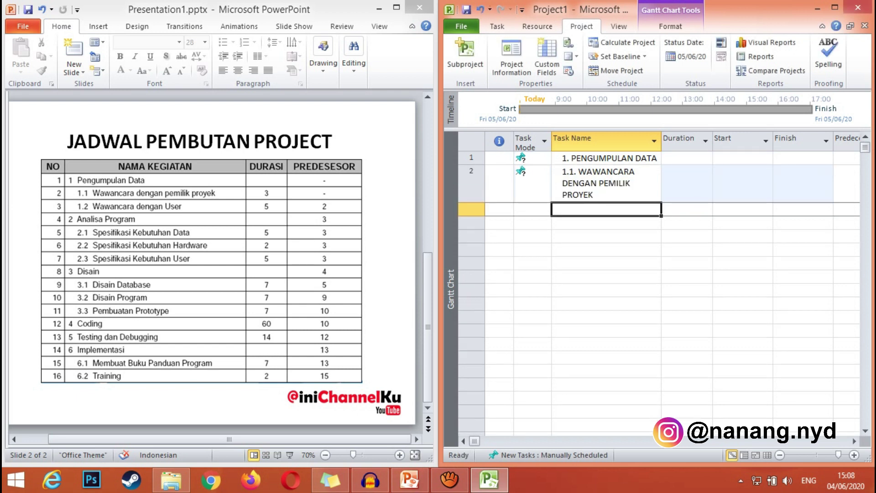
type("1.2")
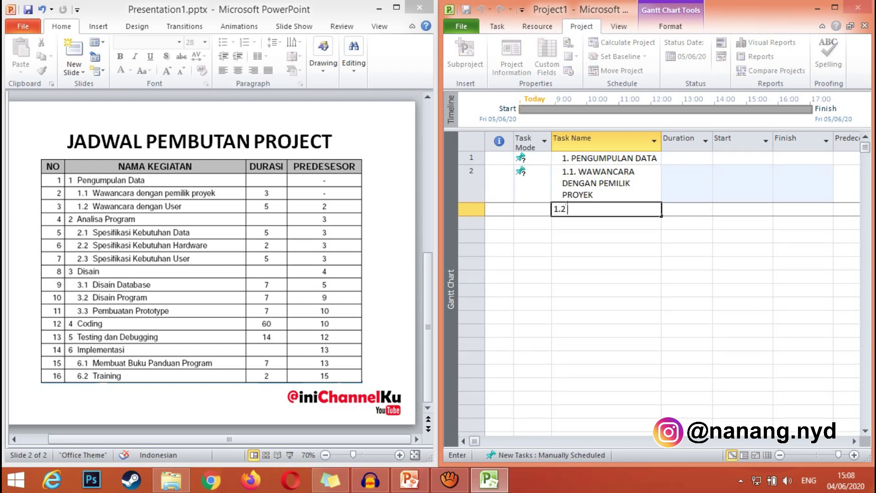
type(". WAWANCARA DENGAN USER")
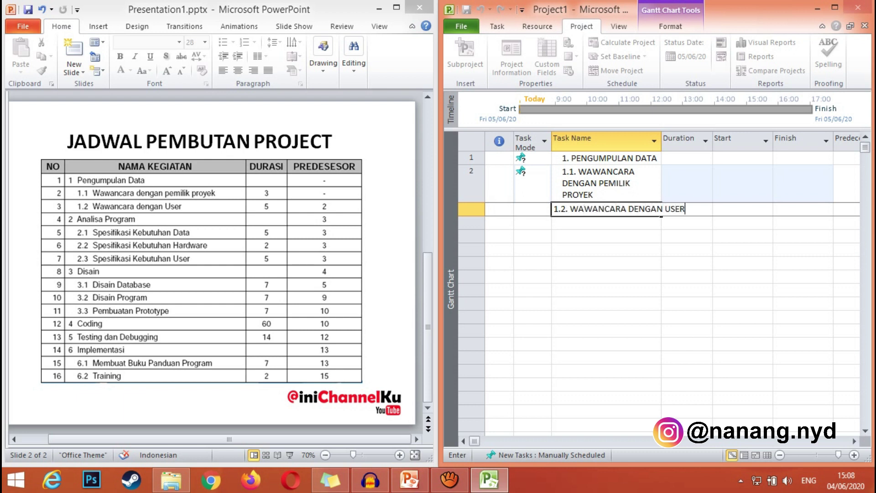
key("Return")
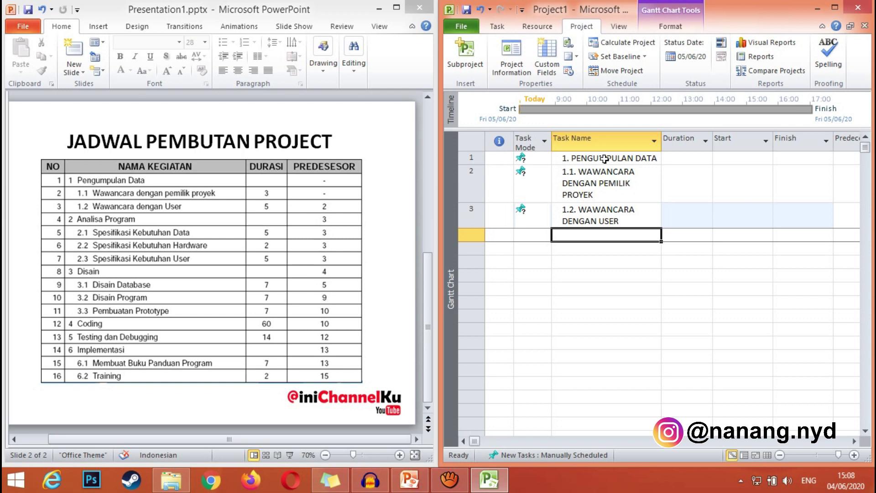
- Add the tasks 2. ANALISA PROGRAM and 2.1. SPESIFIKASI KEBUTUHAN DATA in rows 4 and 5
type("2. ANALISA PROGRAM")
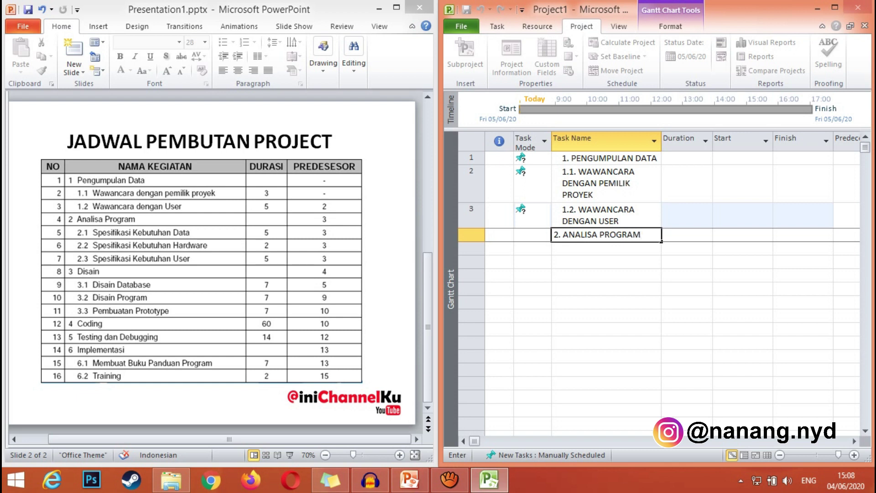
key("Return")
type("2.1")
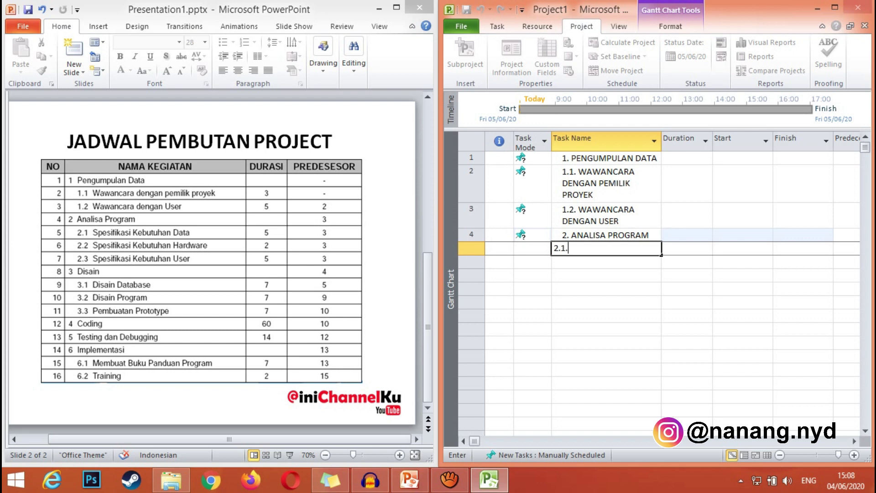
type(". SEPESIF")
key("BackSpace")
key("BackSpace")
key("BackSpace")
key("BackSpace")
key("BackSpace")
type("PESIFIKASI KEBUTUHAN DATA")
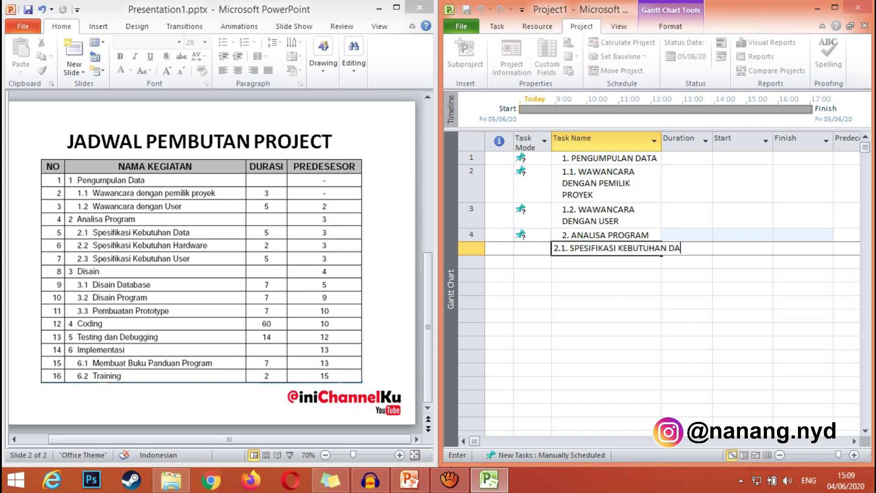
key("Return")
- Add the tasks 2.2. SPESIFIKASI KEBUTUHAN HARDWARE and 2.3. SPESIFIKASI KEBUTUHAN USER in rows 6 and 7
type("2.2.")
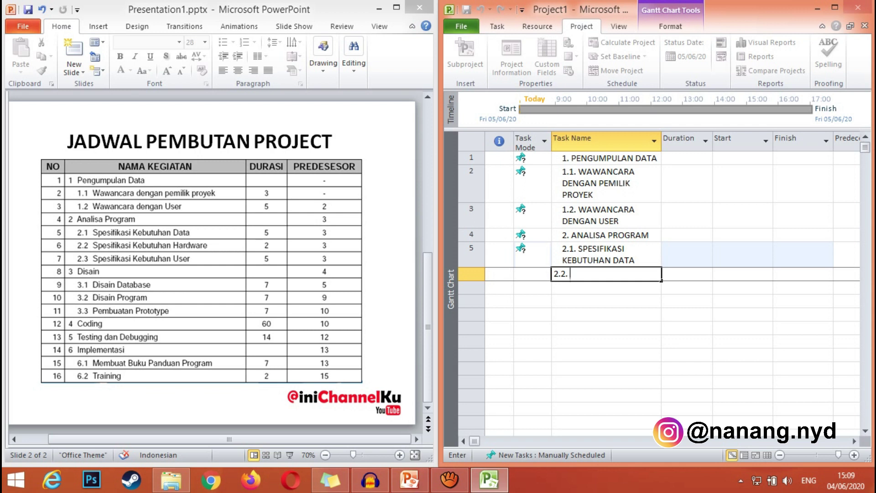
type(" SPESIFIKASI KEBUTUHAN HARDWARE")
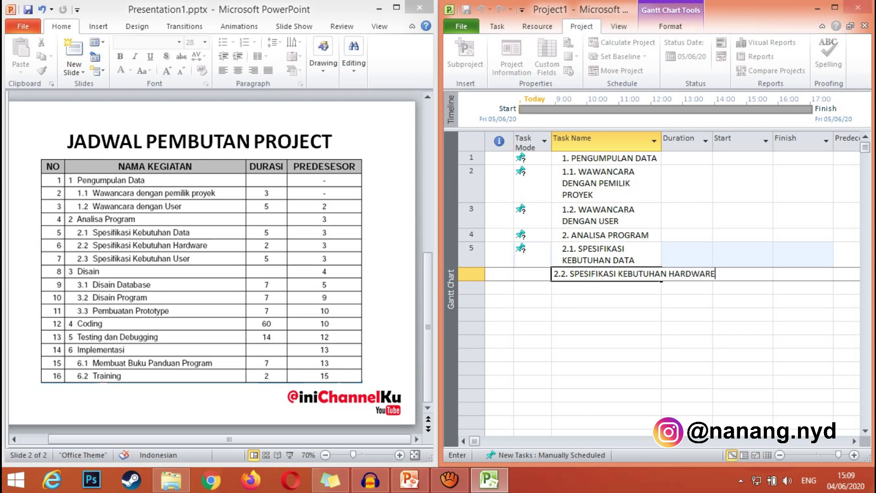
key("Return")
type("2.")
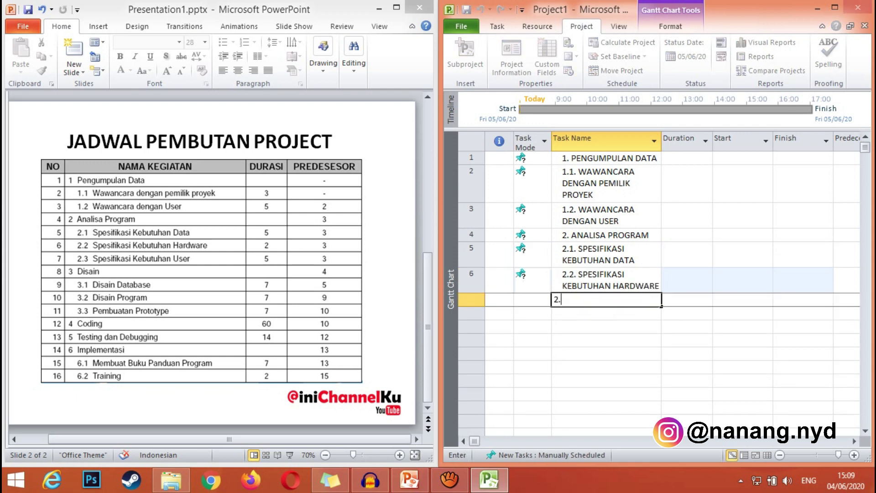
type("3. SPESIFIKASI KEBUTUHAN USER")
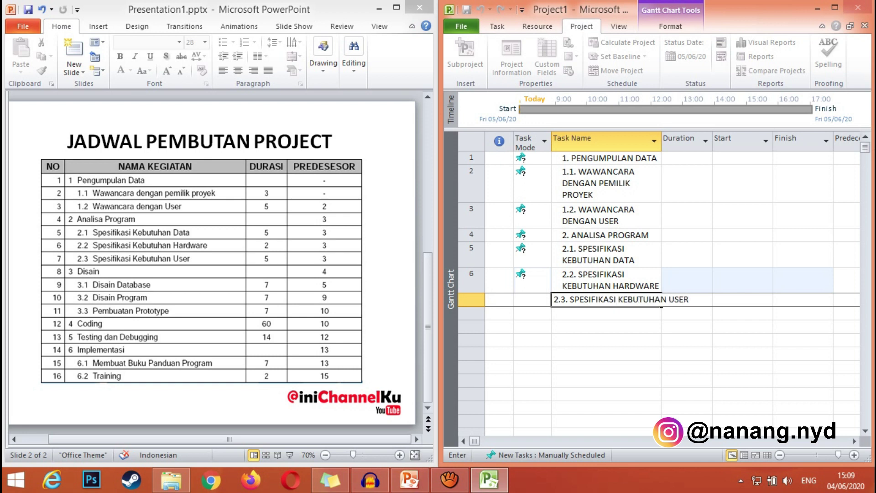
key("Return")
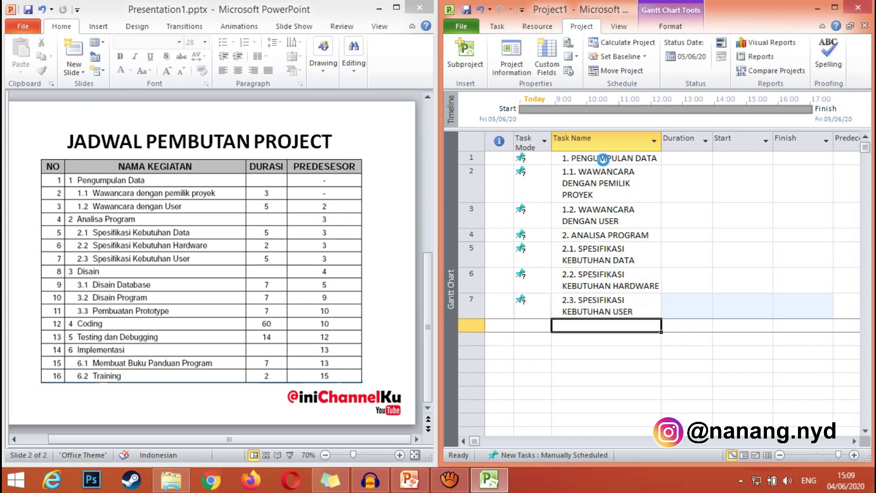
- Add the tasks 3. DESIGN and 3.1. DESIGN DATABASE in rows 8 and 9
type("3. DESIGN")
key("Return")
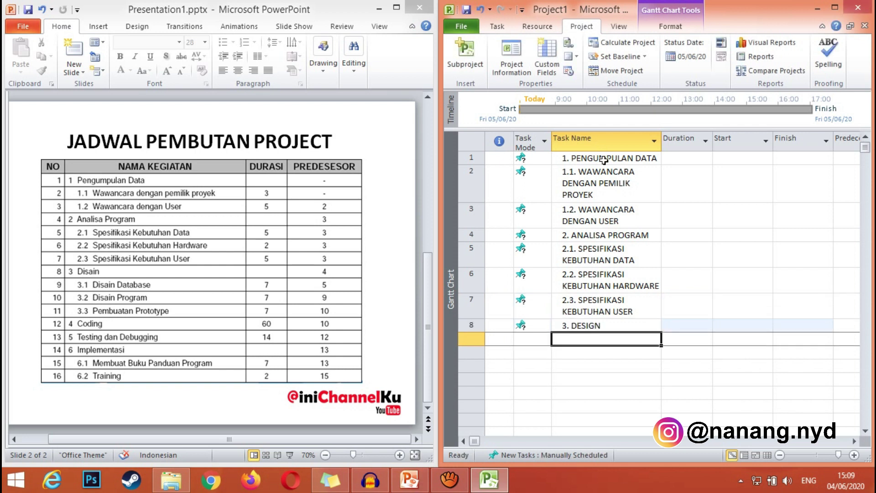
type("3.1. DESIGN DATACA")
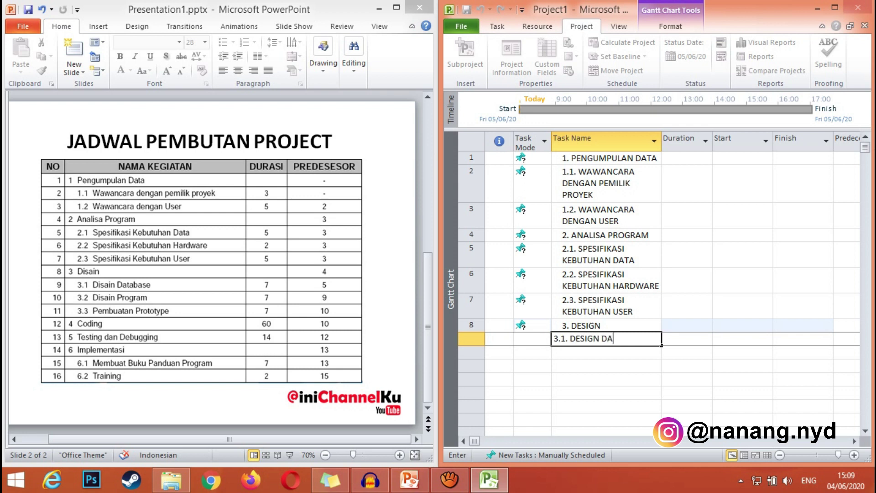
key("BackSpace")
key("BackSpace")
type("BASE")
key("Return")
- Add the tasks 3.2. DESIGN PROGRAM and 3.3. PEMBUATAN PROTOTYPE in rows 10 and 11
type("3.2. DESIGN PROGRAM")
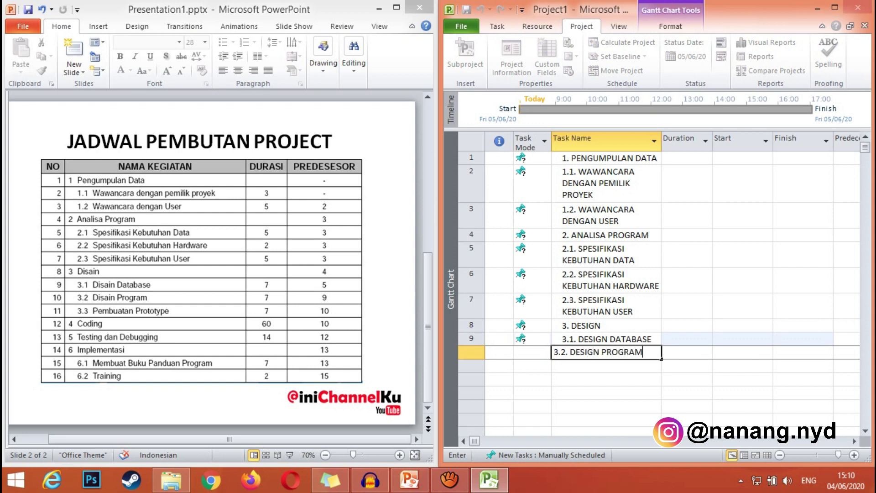
key("Return")
type("3.3.")
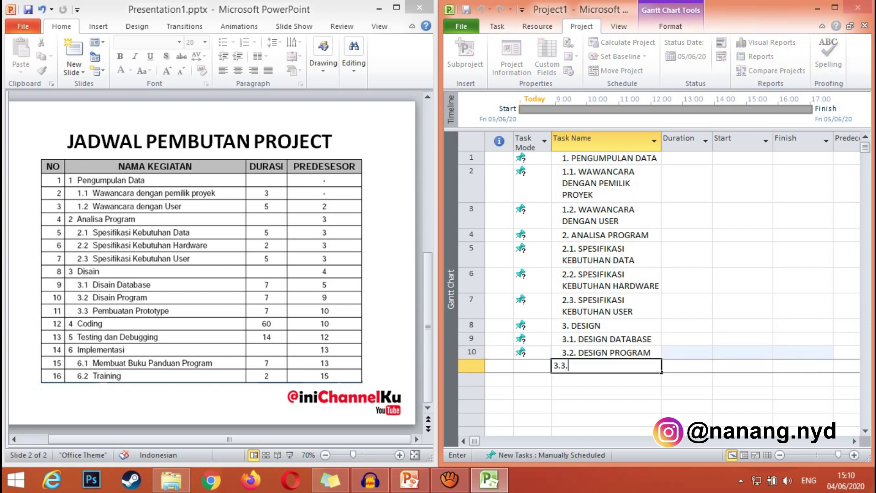
type(" PEMBUATAN PROTOTYP")
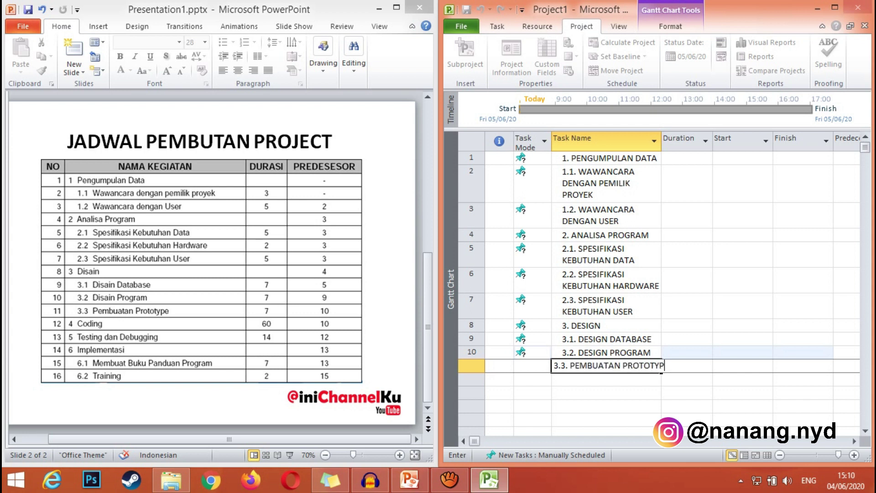
type("E")
key("Return")
- Add the tasks 4.CODING and 5. TESTING DAN DEBUGGING in rows 12 and 13
type("4.CODING")
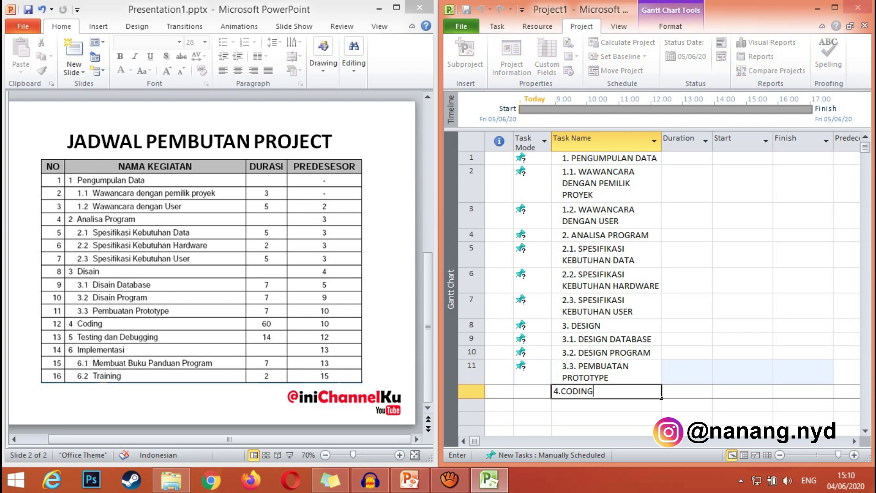
key("Return")
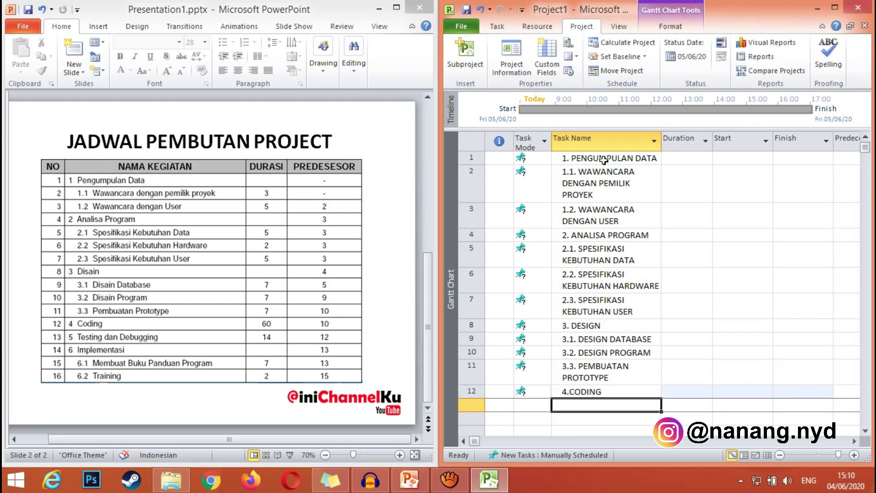
type("5.")
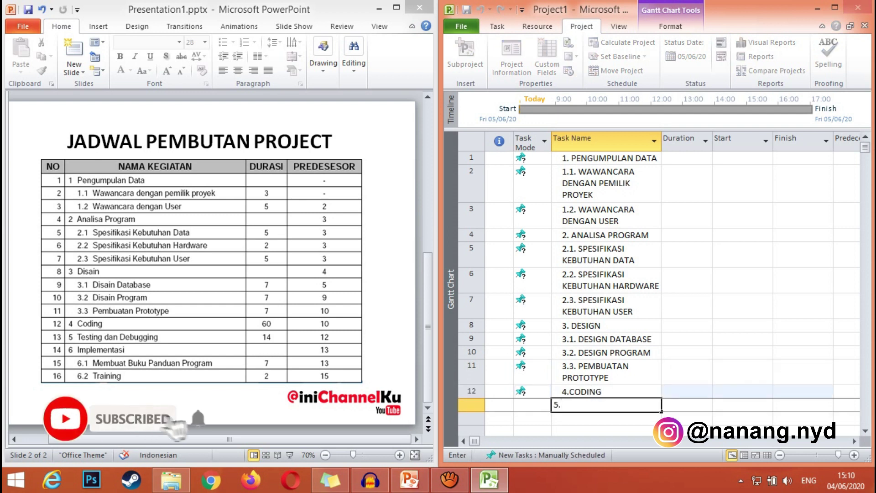
type(" TESTING ")
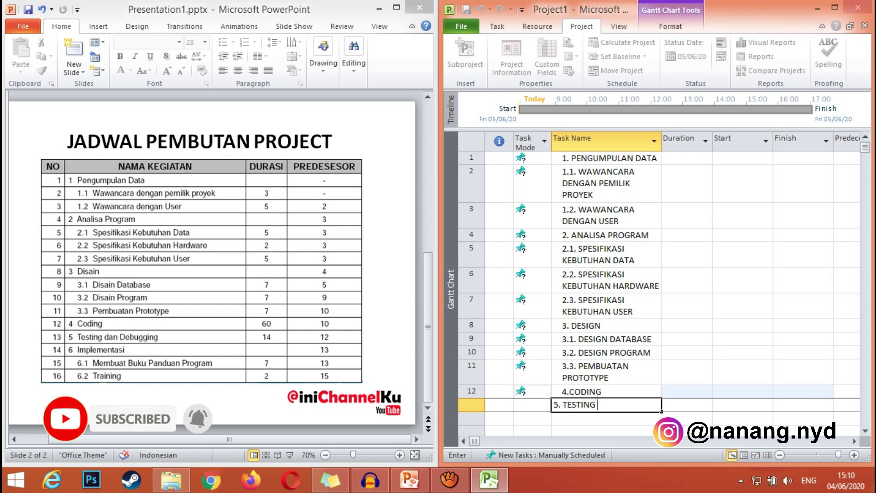
type("DAN DEBUN")
type("GING")
key("Return")
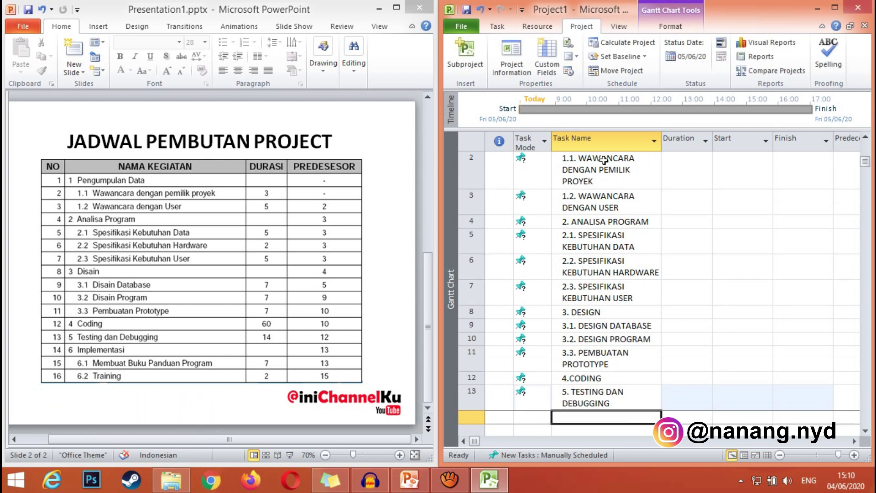
- Add the tasks 6. IMPLEMENTASI and 6.1. MEMBUAT BUKU PANDUAN PROGRAM in rows 14 and 15
type("6.")
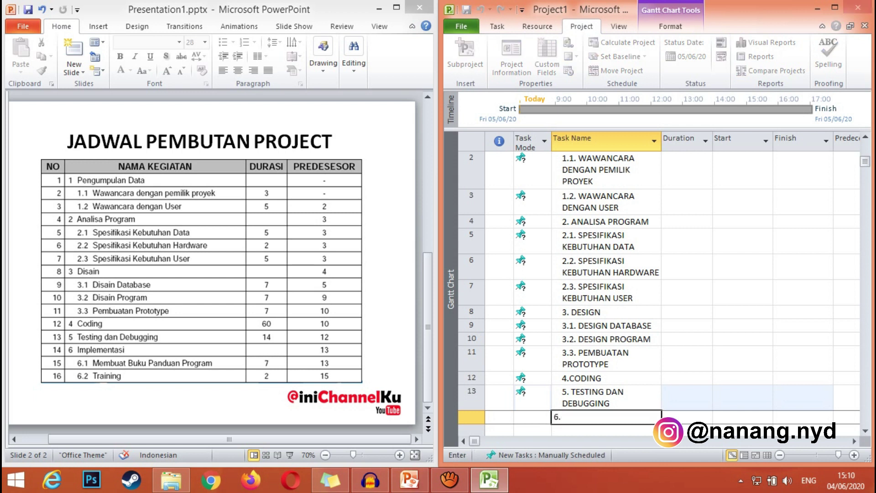
type(" IMPLEMENTASI")
key("Return")
type("61")
key("BackSpace")
key("BackSpace")
type(".1. MEMBUAT")
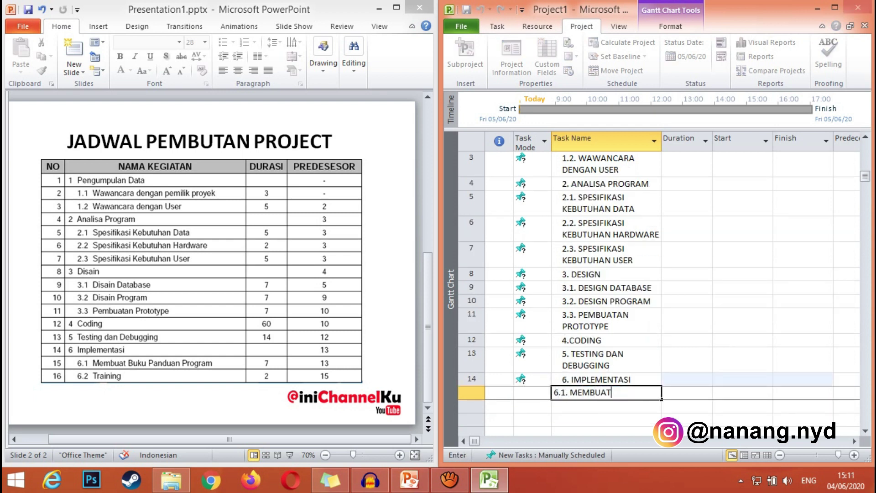
type(" BUKU PANDUAN PROGRAM")
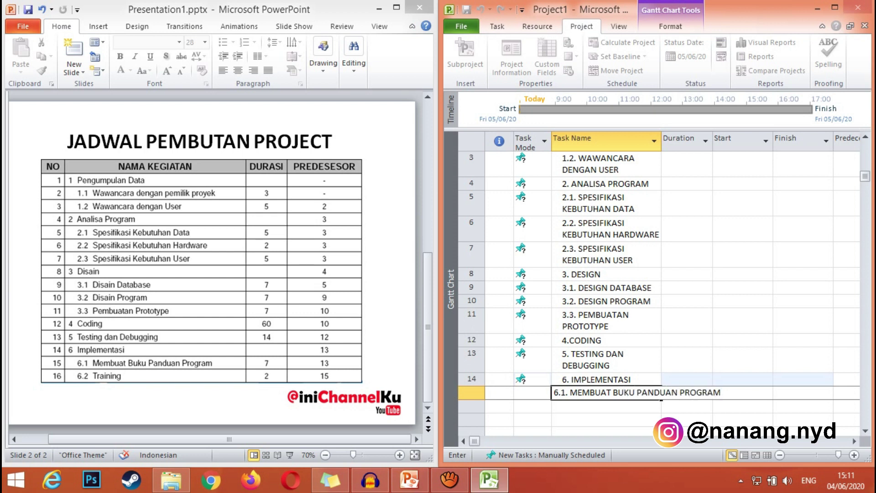
key("Return")
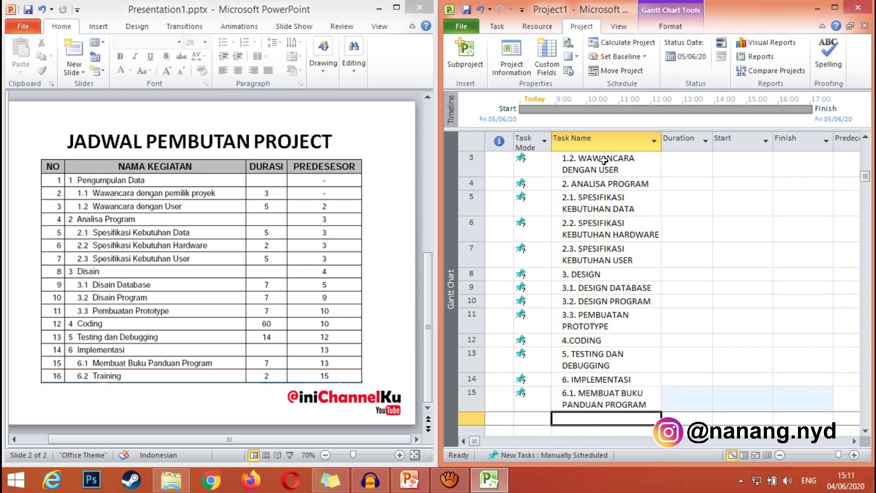
- Add the task 6.2. TRAINING in row 16 and select the 3. DESIGN task
type("6.2. TRAINING")
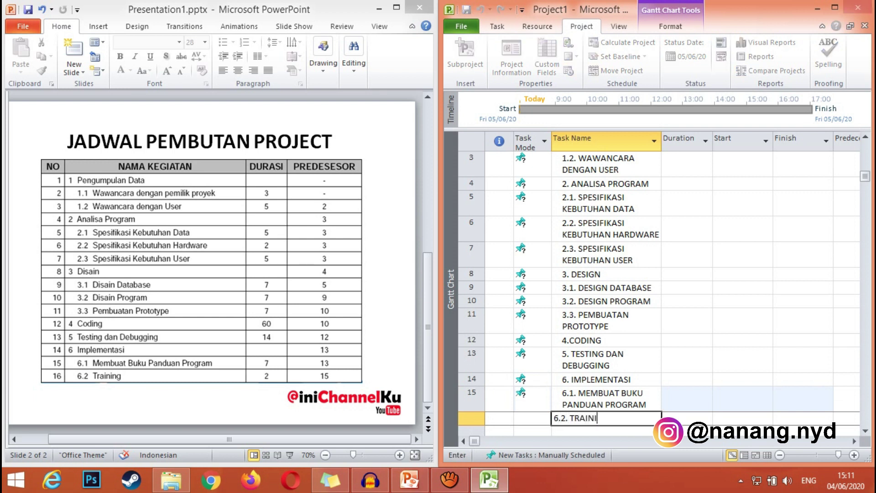
key("Return")
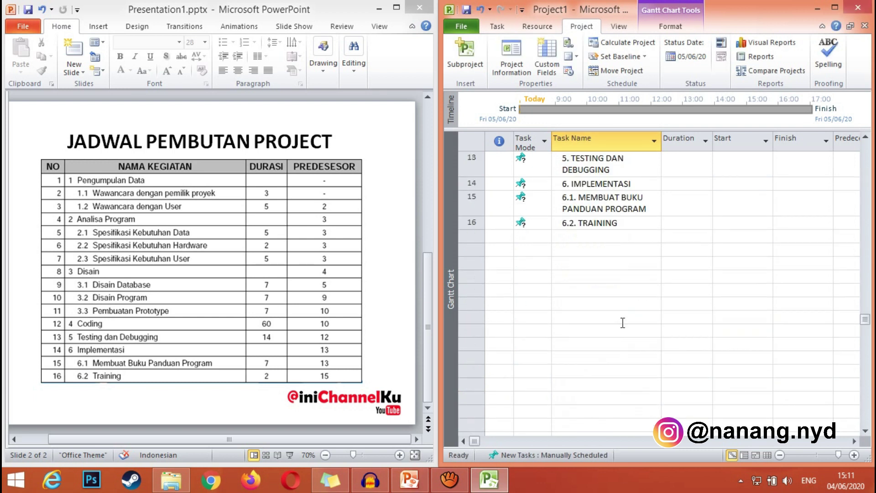
left_click(622, 323)
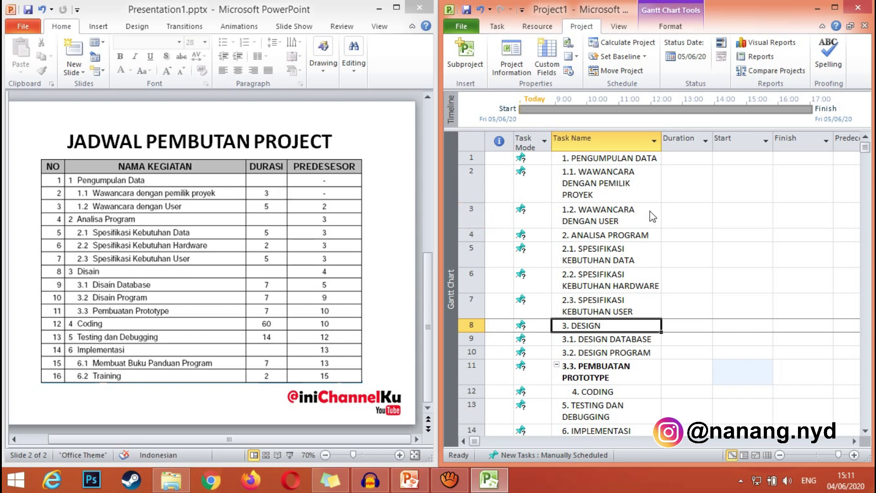
- Set the duration of 1.1. WAWANCARA DENGAN PEMILIK PROYEK to 3 days and 1.2. WAWANCARA DENGAN USER to 5 days
left_click(692, 187)
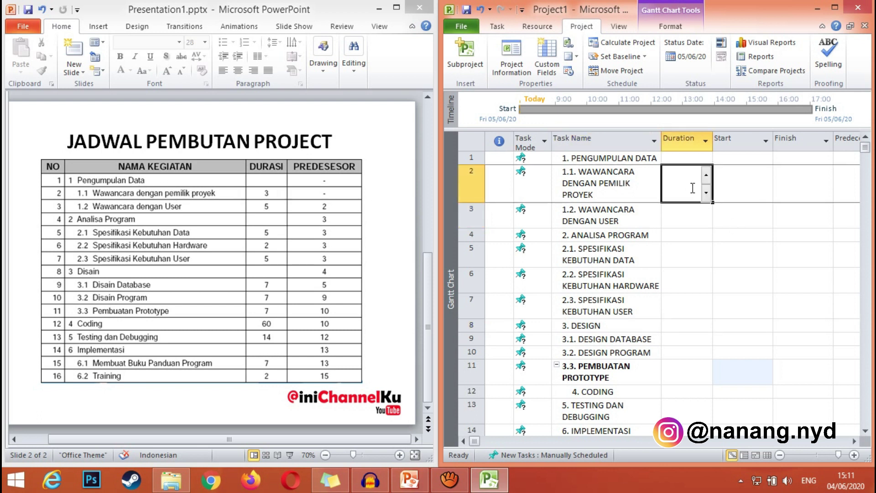
type("3")
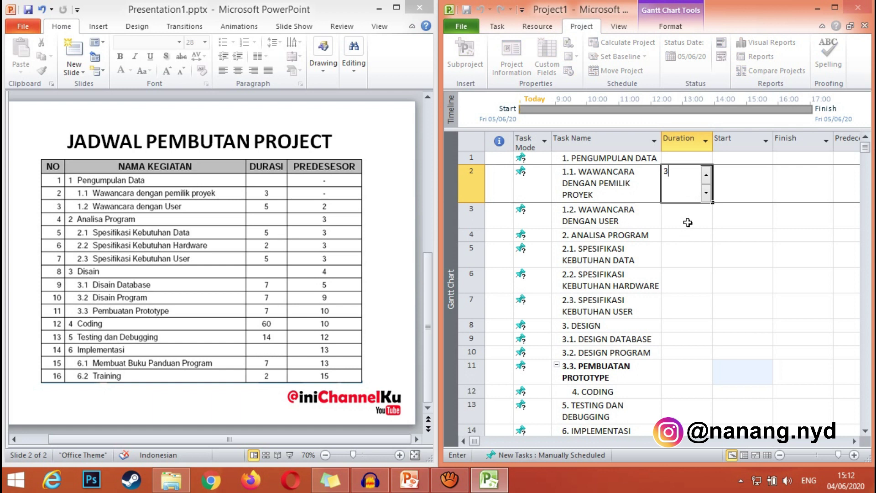
left_click(686, 219)
type("5")
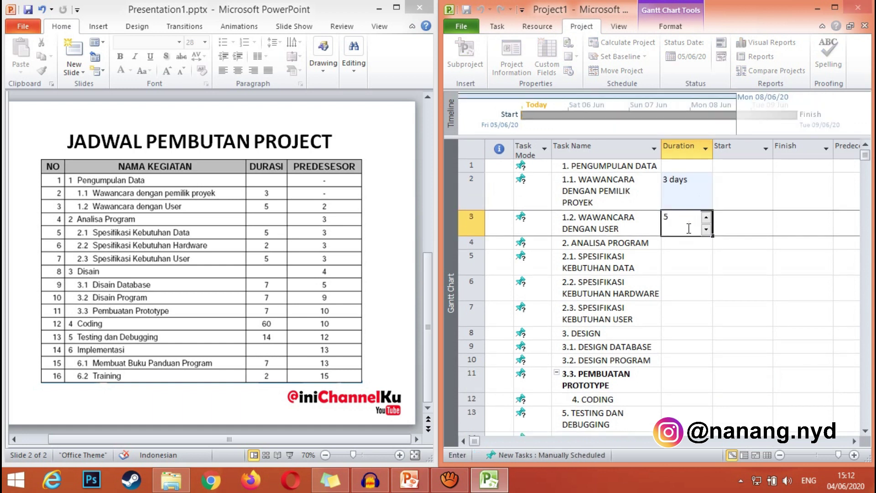
- Set the durations of the three SPESIFIKASI KEBUTUHAN tasks: DATA 5 days, HARDWARE 2 days and USER 5 days
left_click(680, 264)
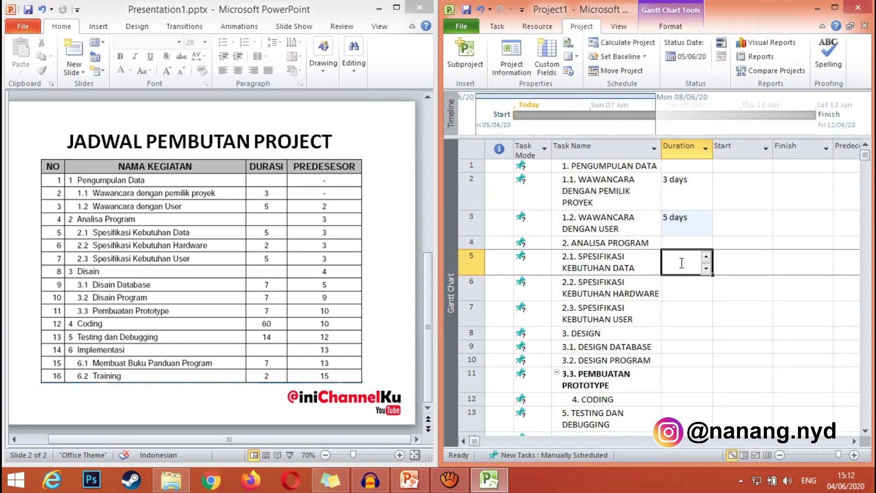
type("5")
left_click(683, 287)
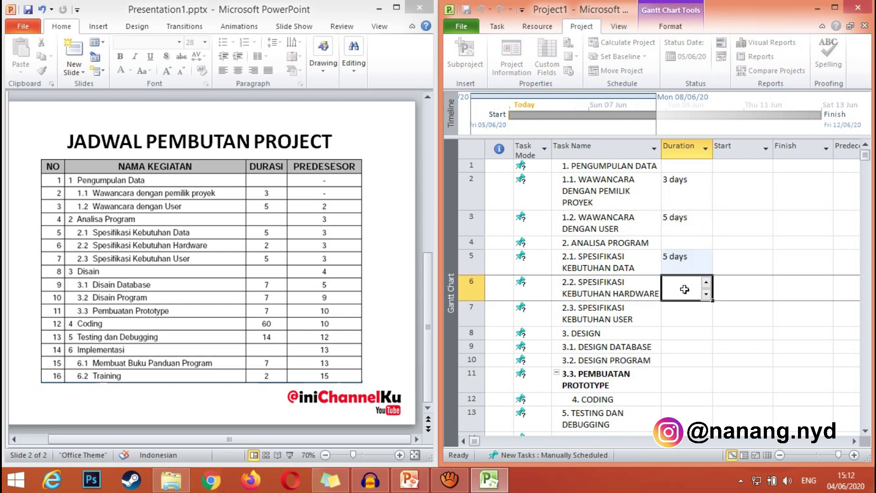
type("2")
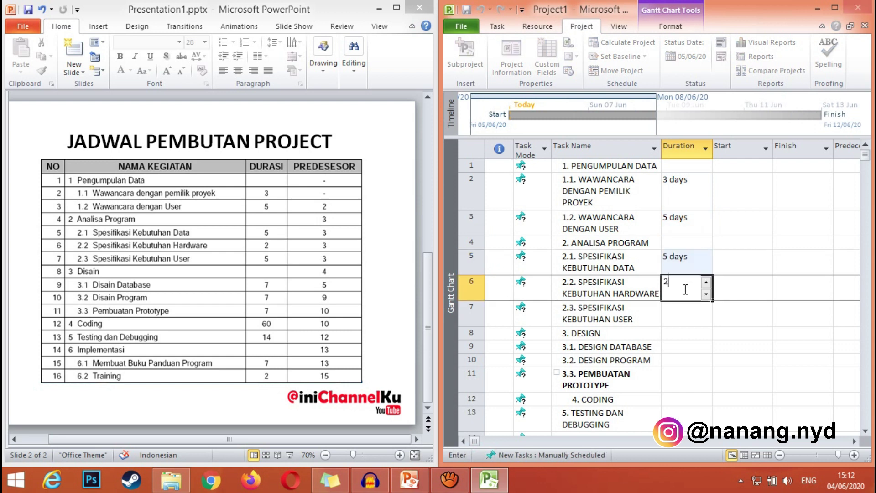
left_click(687, 317)
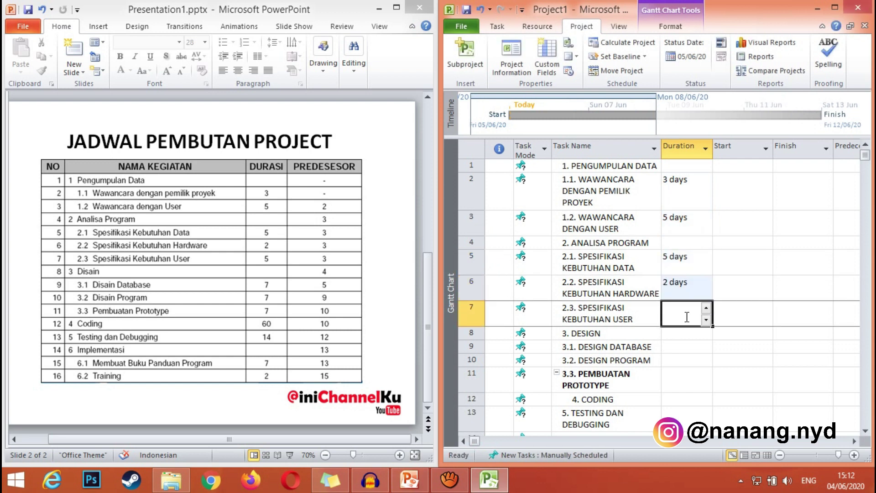
type("5 days")
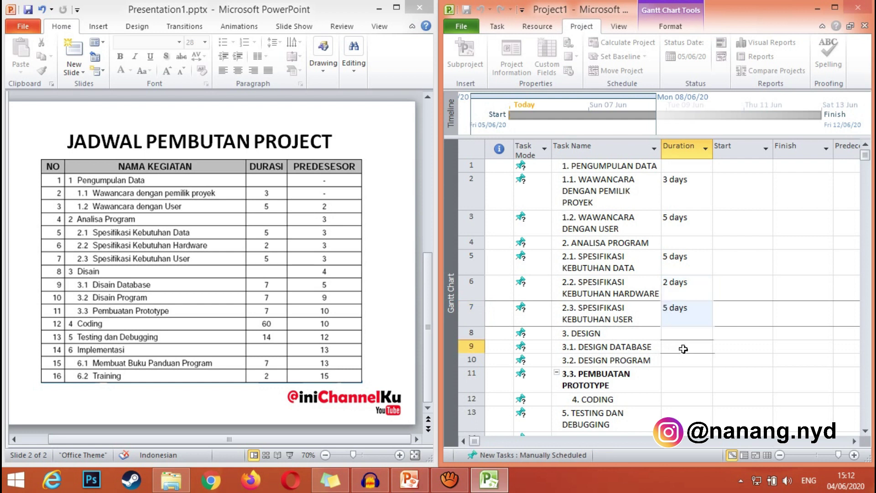
- Set the durations of 3.1. DESIGN DATABASE, 3.2. DESIGN PROGRAM and 3.3. PEMBUATAN PROTOTYPE to 7 days each
left_click(684, 347)
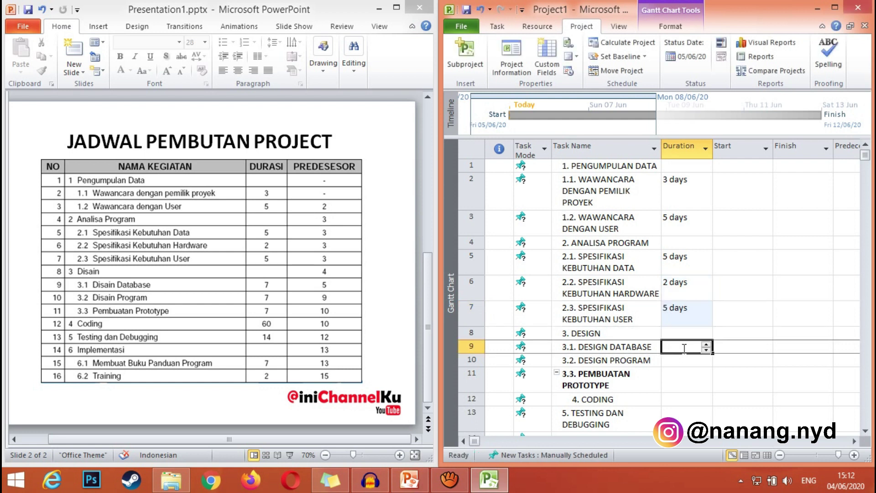
type("7")
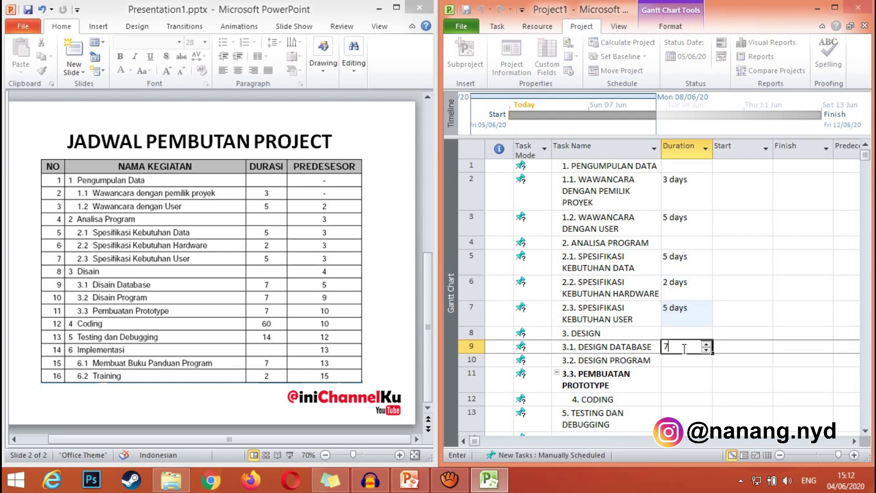
left_click(686, 358)
type("7")
left_click(682, 383)
type("7")
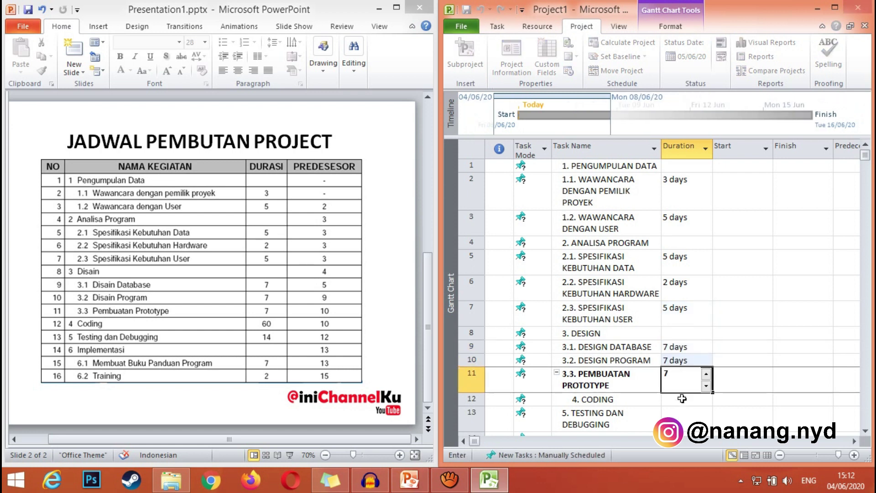
left_click(682, 392)
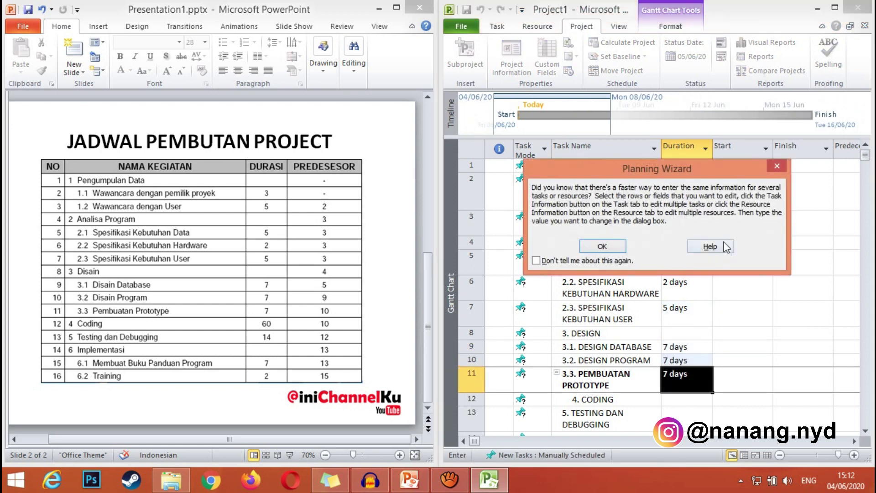
left_click(777, 165)
- Set the duration of 4. CODING to 60 days and 5. TESTING DAN DEBUGGING to 14 days
left_click(689, 400)
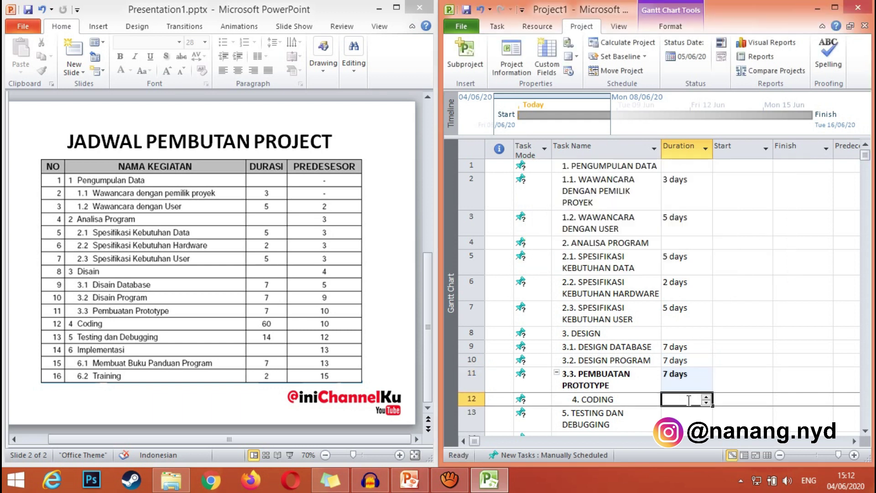
left_click(689, 399)
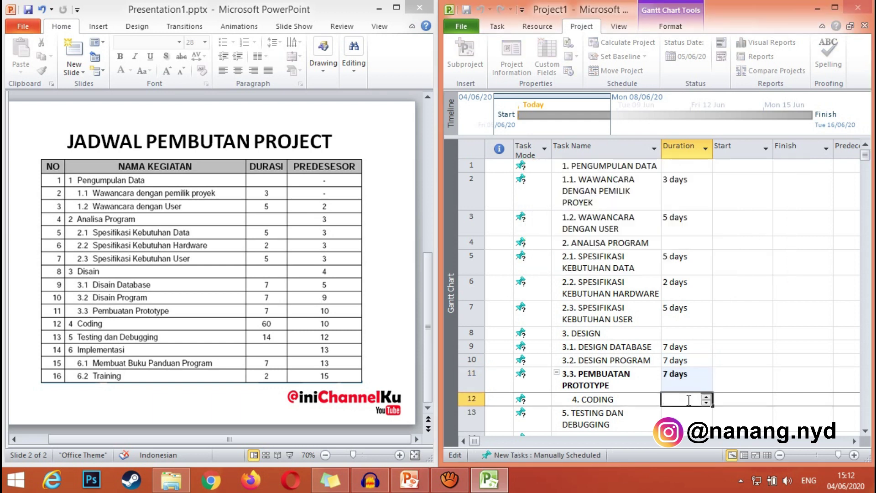
type("60")
key("Return")
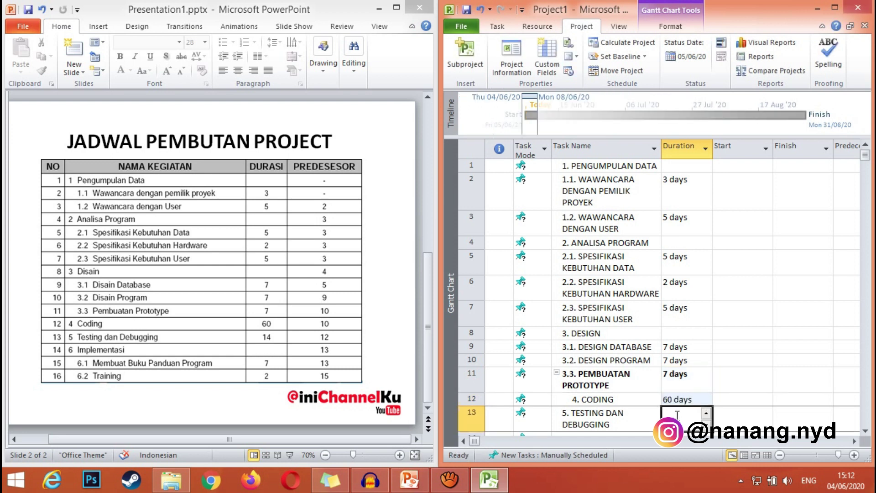
type("14")
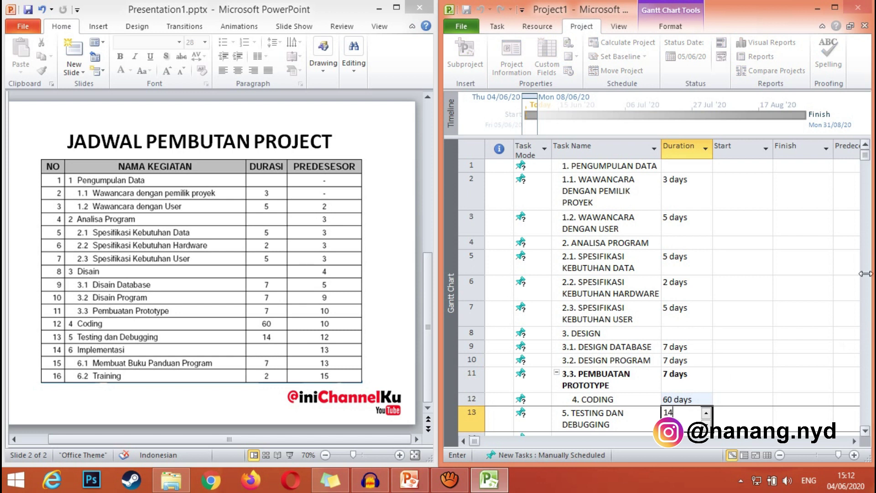
scroll(866, 432, "down", 5)
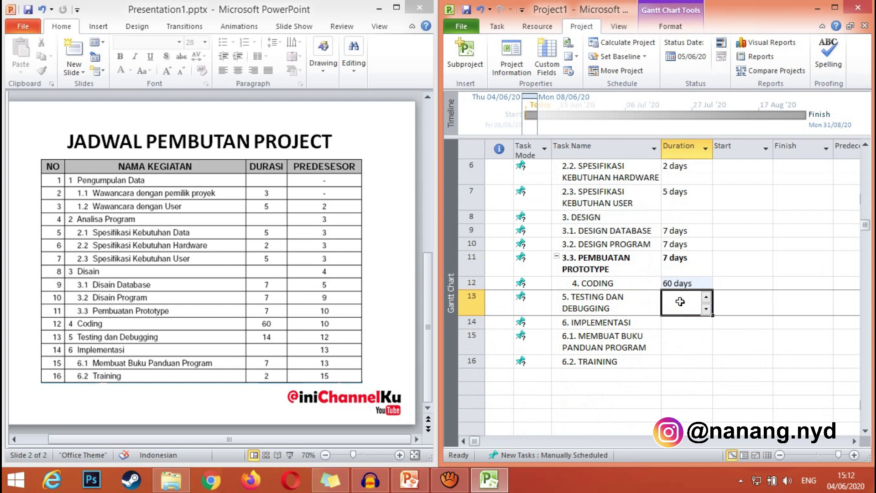
type("14")
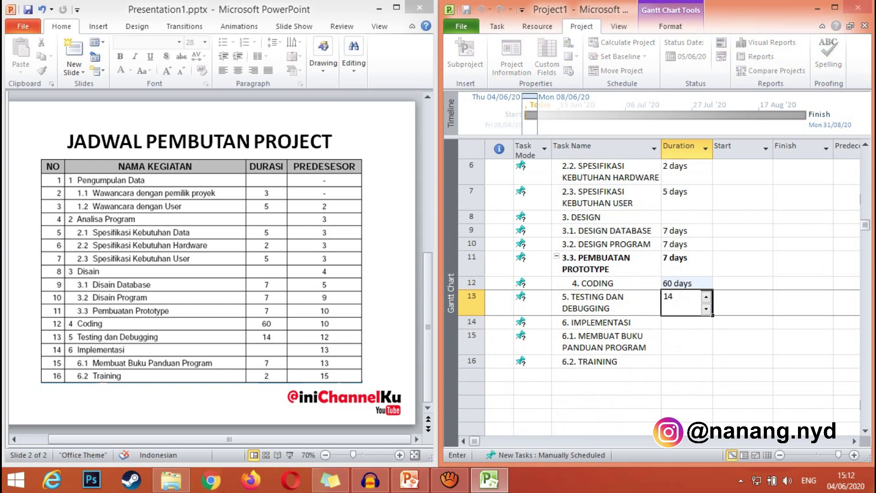
key("Return")
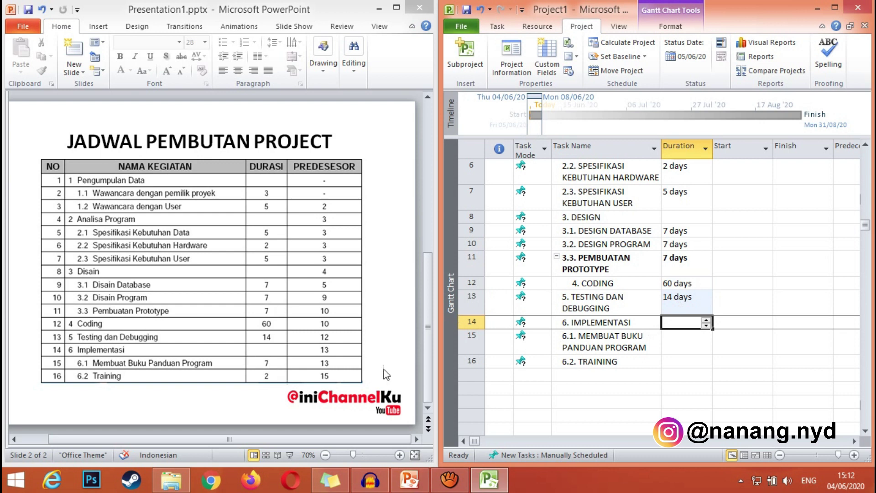
- Set the duration of 6.1. MEMBUAT BUKU PANDUAN PROGRAM to 7 days and 6.2. TRAINING to 2 days
left_click(689, 348)
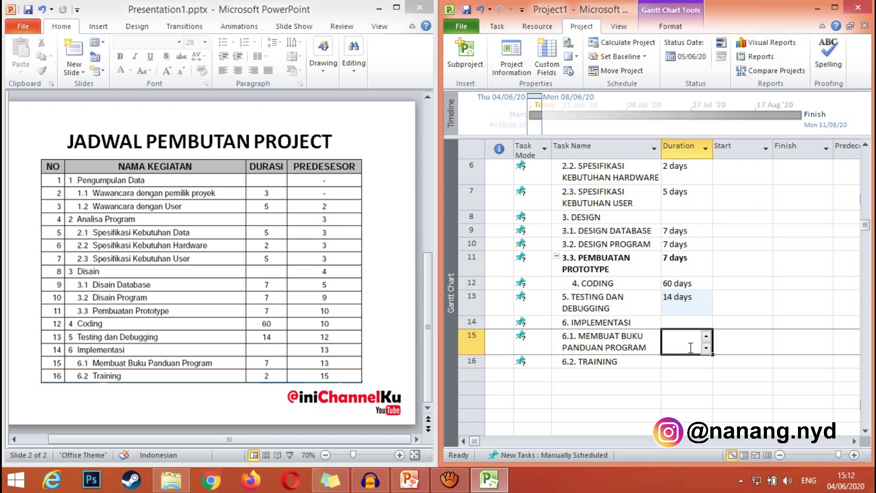
type("7")
left_click(685, 363)
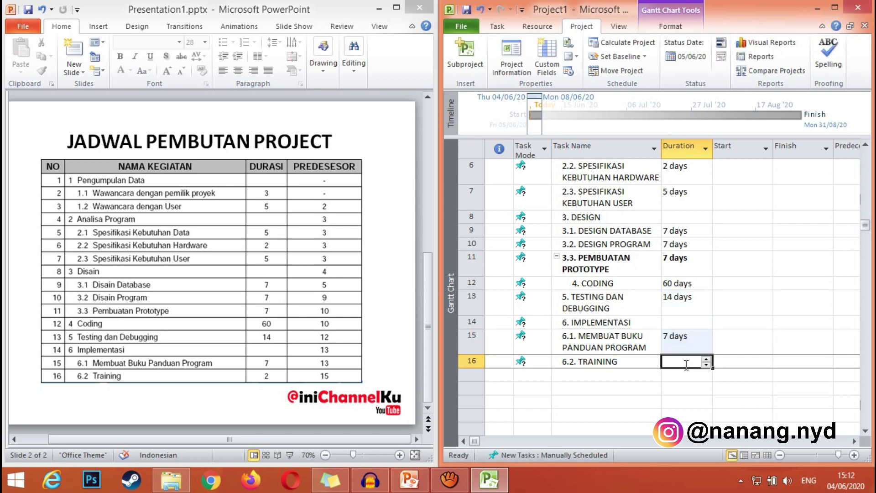
type("2")
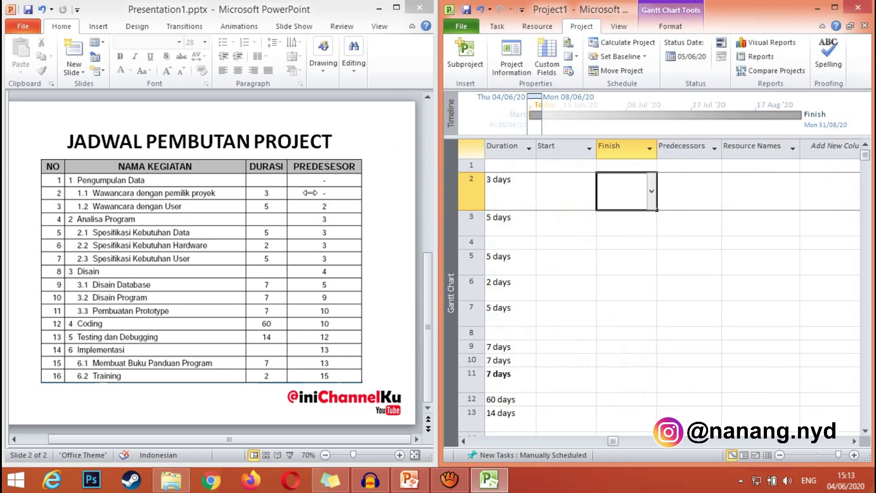
- Set task 2 as the predecessor of 1.2. WAWANCARA DENGAN USER
left_click(697, 189)
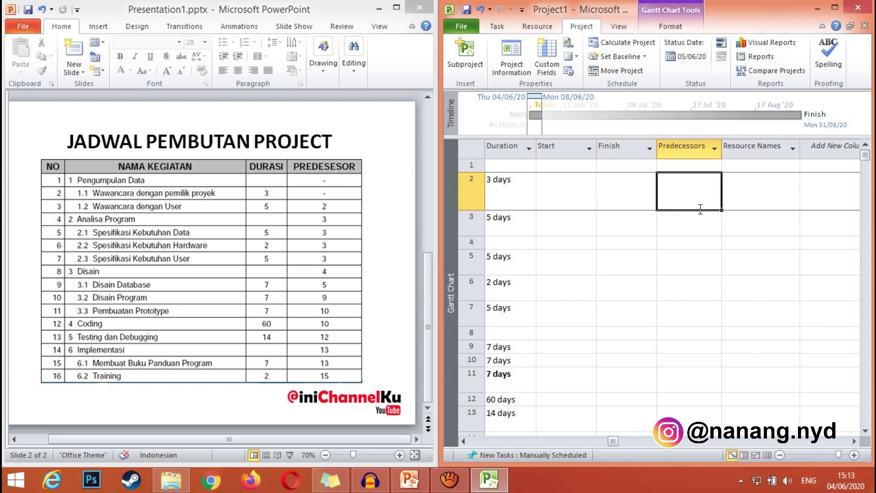
scroll(700, 210, "down", 4)
scroll(700, 210, "up", 4)
left_click(463, 441)
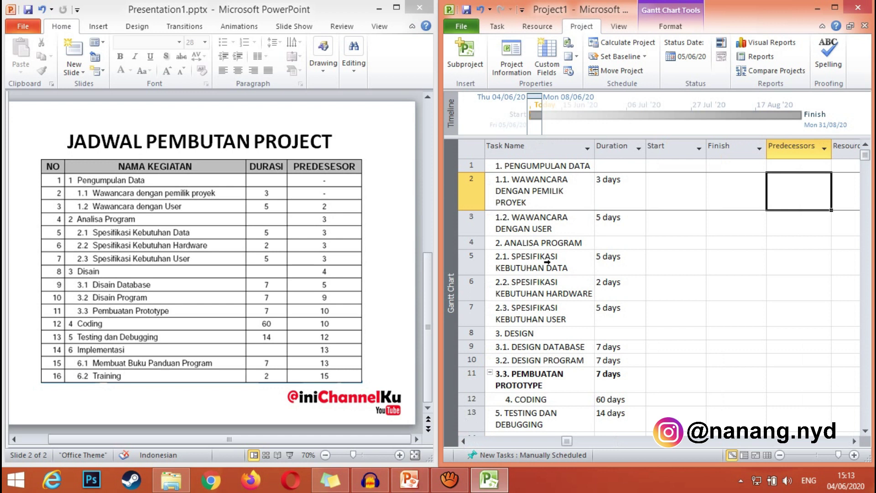
left_click(797, 231)
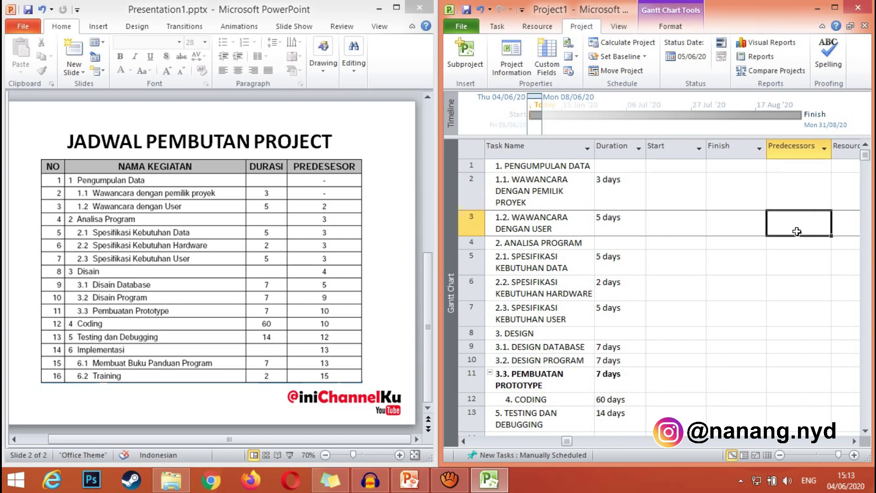
type("2")
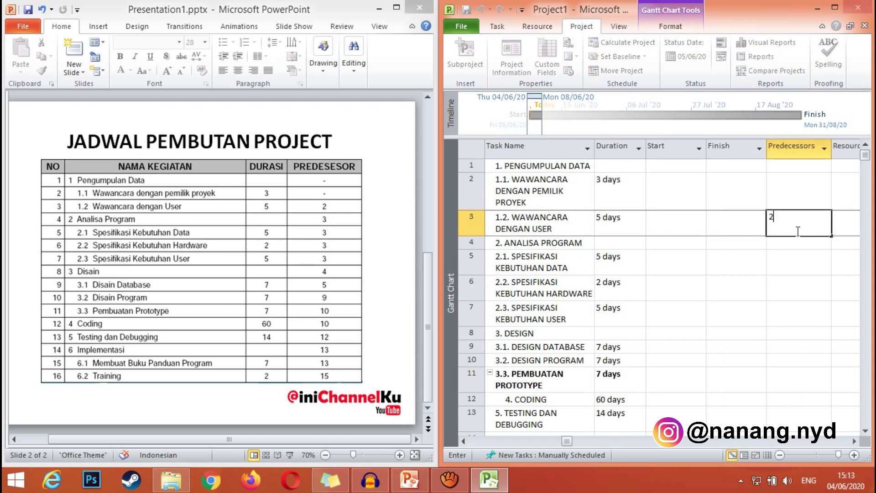
key("Return")
- Set task 3 as the predecessor of 2. ANALISA PROGRAM, 2.1. SPESIFIKASI KEBUTUHAN DATA and 2.2. SPESIFIKASI KEBUTUHAN HARDWARE
type("3")
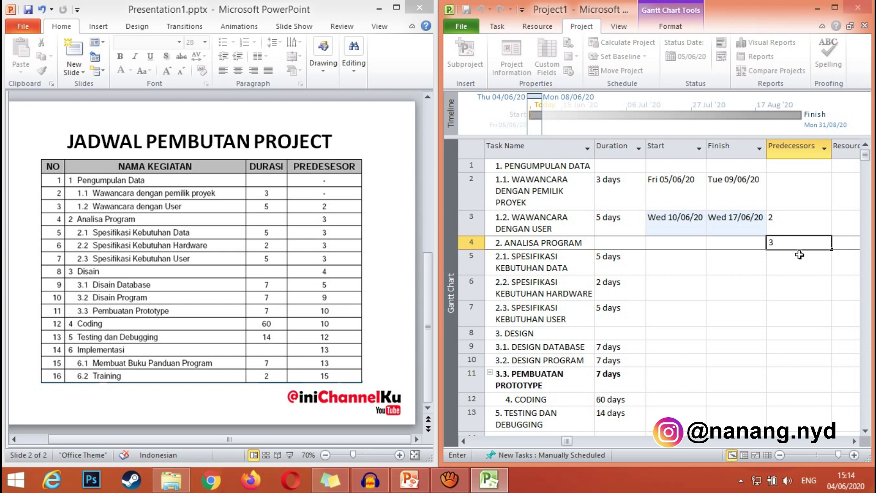
key("Return")
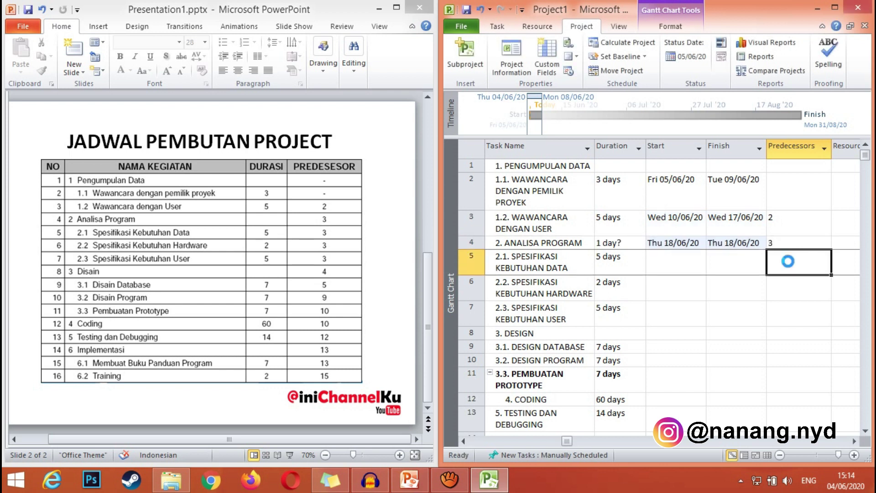
type("3")
key("Return")
type("3")
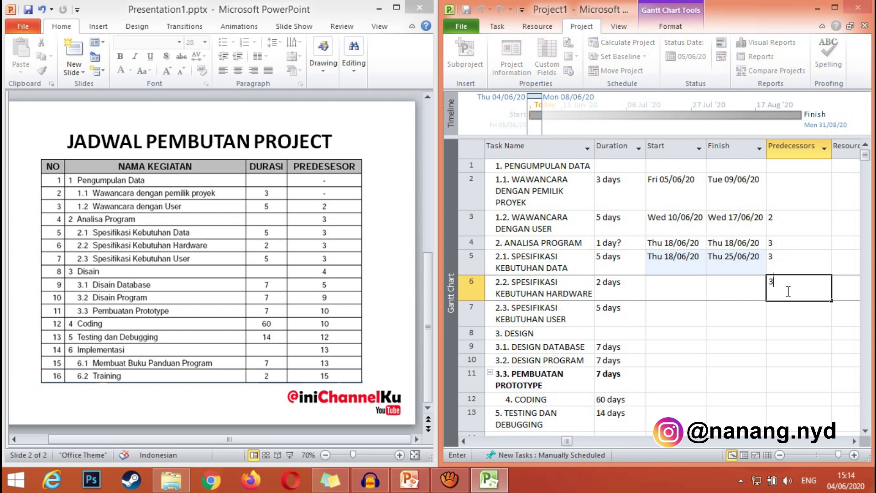
- Set the predecessor of 2.3. SPESIFIKASI KEBUTUHAN USER to task 3 and of 3. DESIGN to task 5
left_click(788, 309)
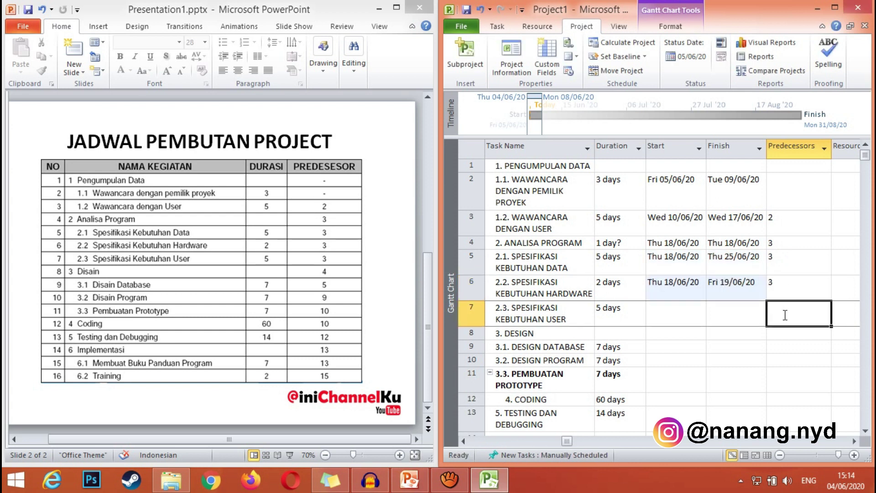
left_click(788, 335)
type("3")
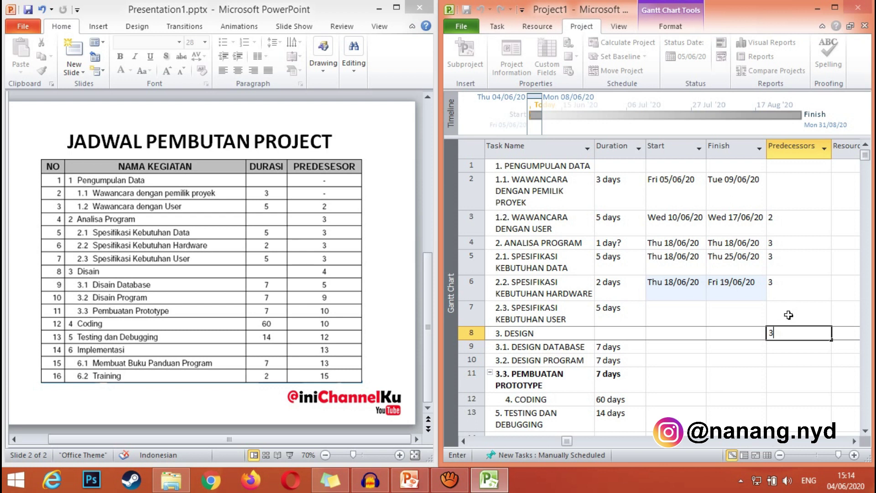
left_click(789, 315)
type("3")
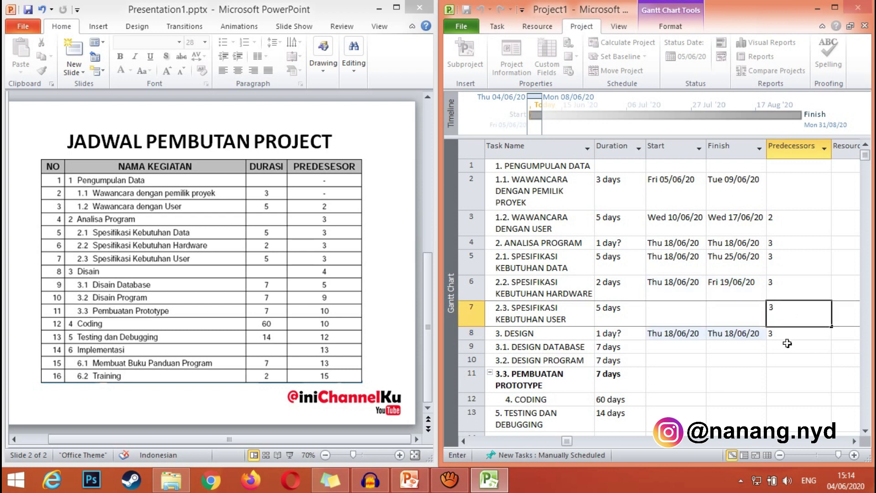
left_click(785, 334)
left_click(790, 334)
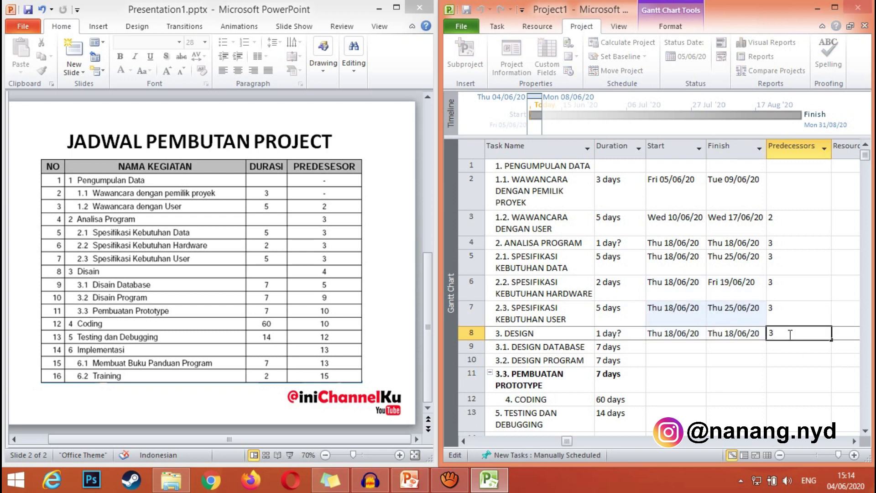
type("5")
- Try to set task 9 as the predecessor of 3.1. DESIGN DATABASE
left_click(783, 350)
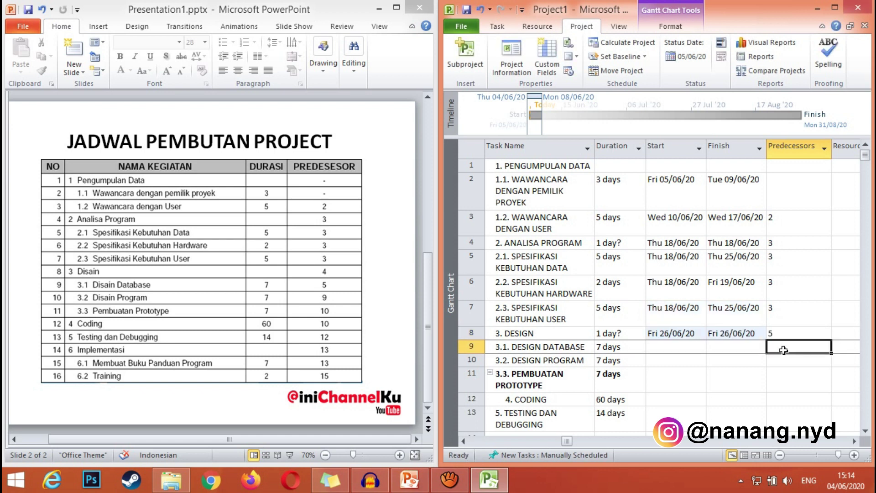
type("9")
key("Return")
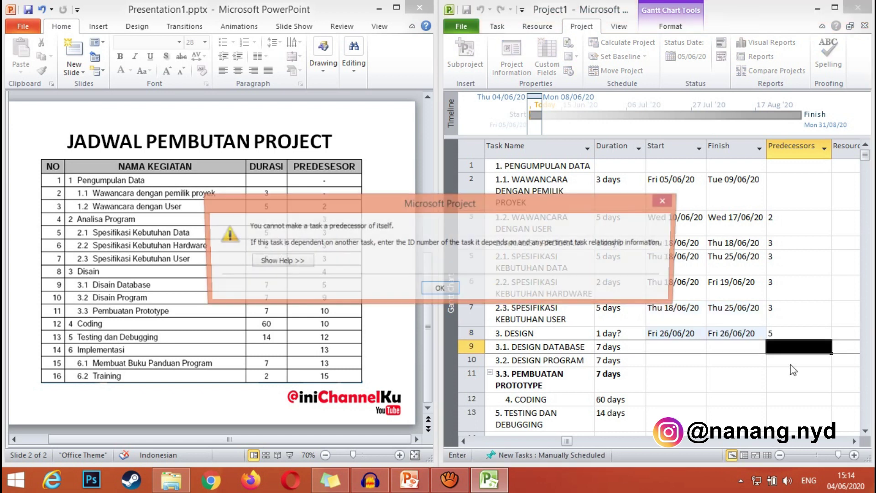
key("Return")
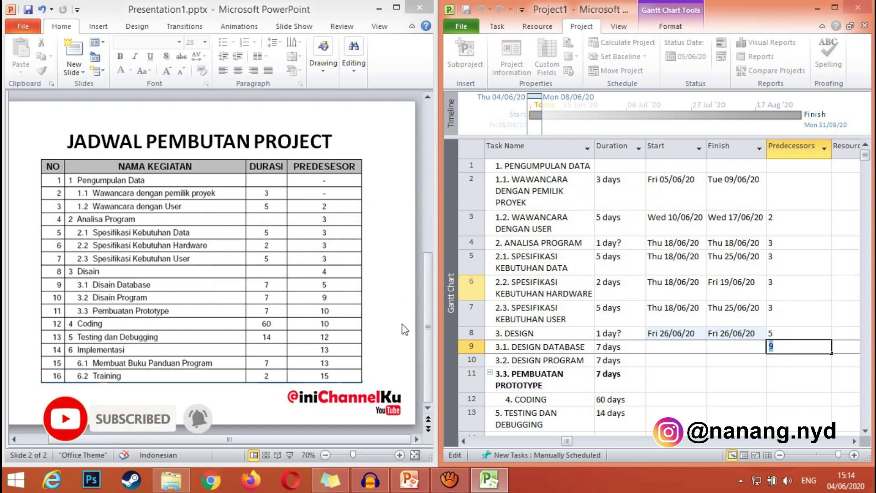
left_click(784, 363)
left_click(660, 199)
left_click(661, 350)
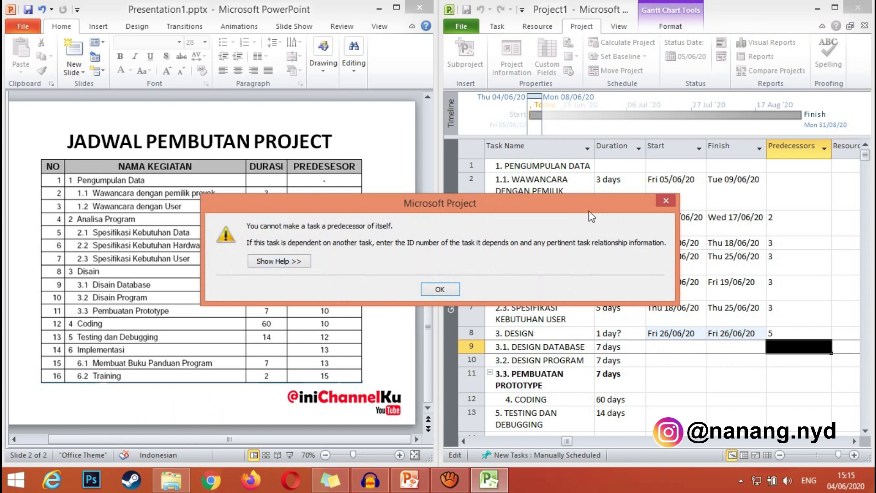
left_click(666, 201)
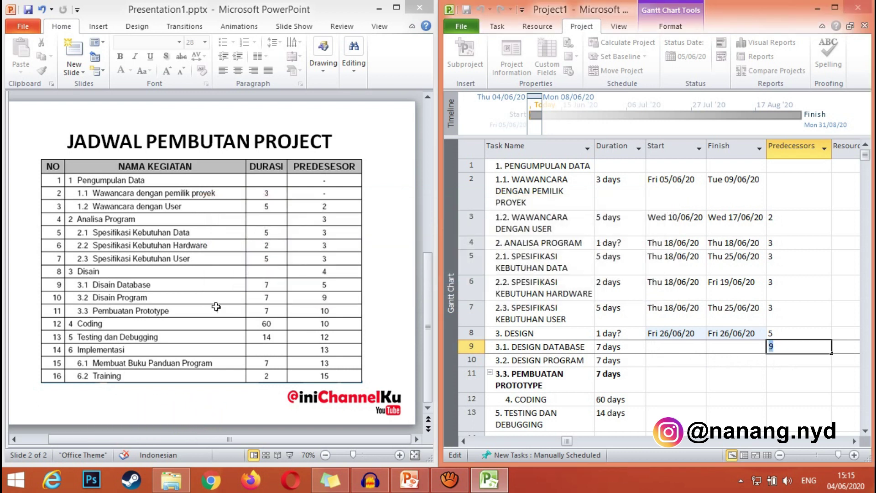
left_click(786, 335)
left_click(671, 201)
key("BackSpace")
- Change the predecessor of 3. DESIGN to task 4 and set task 5 as the predecessor of 3.1. DESIGN DATABASE
left_click(799, 334)
key("BackSpace")
key("BackSpace")
type("4")
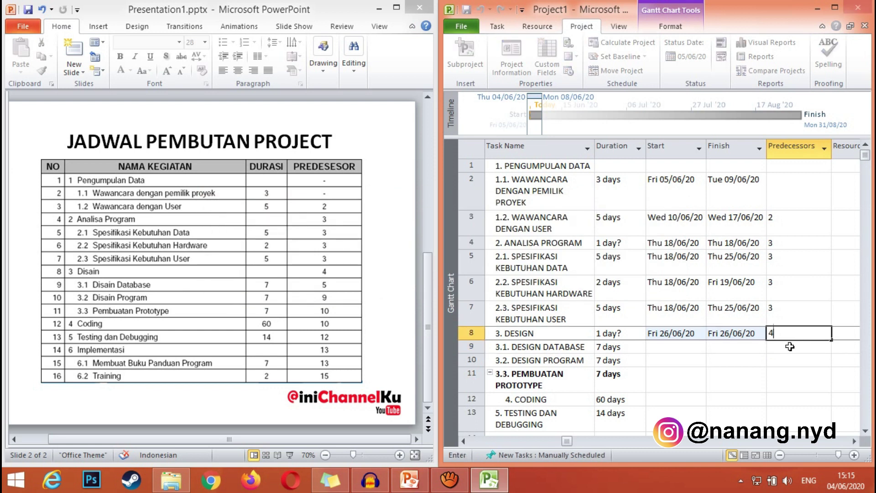
left_click(789, 347)
type("5")
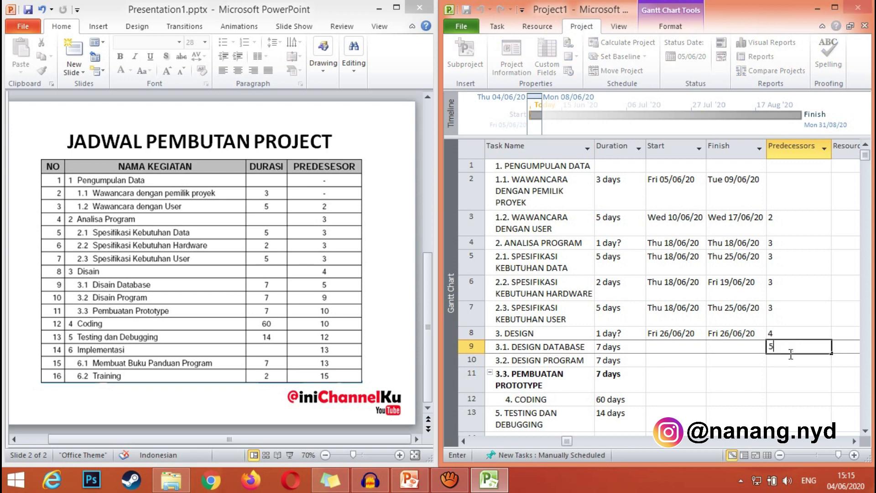
- Set the predecessor of 3.2. DESIGN PROGRAM to task 9, and of 3.3. PEMBUATAN PROTOTYPE and 4. CODING to task 10
left_click(788, 361)
type("9")
left_click(788, 376)
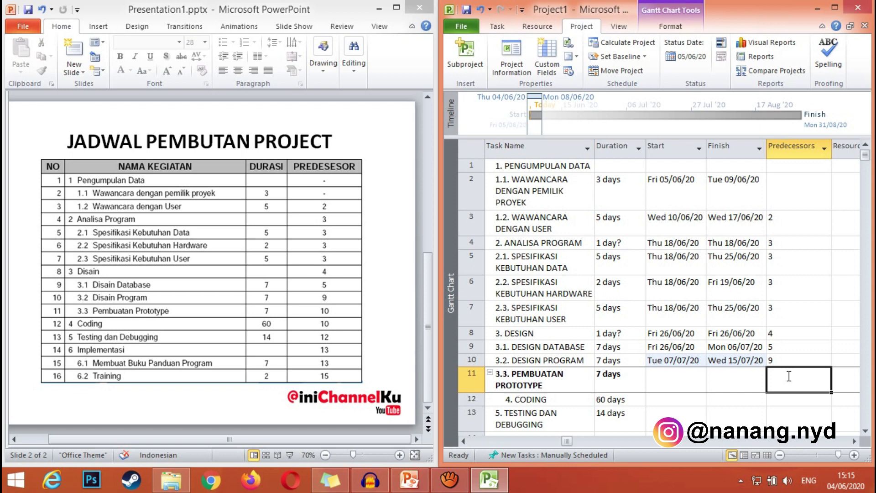
type("10")
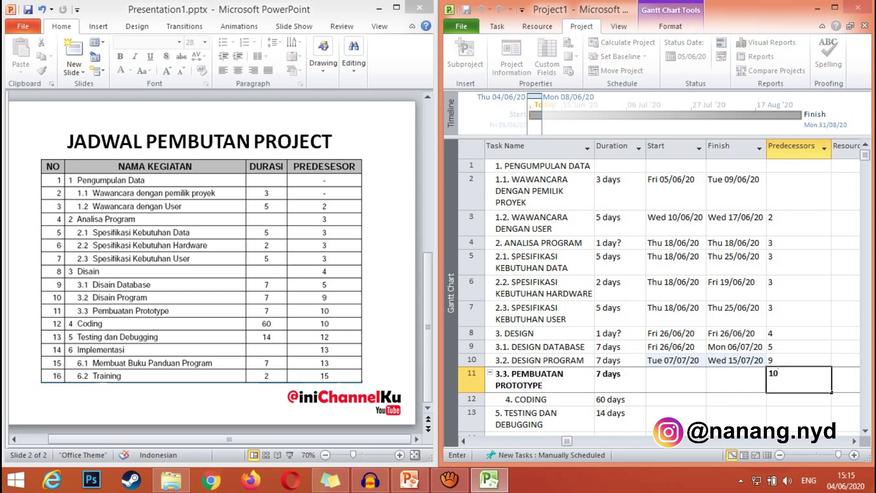
left_click(790, 400)
type("10")
- Set the predecessor of 5. TESTING DAN DEBUGGING to task 12 and of 6. IMPLEMENTASI to task 13
left_click(794, 420)
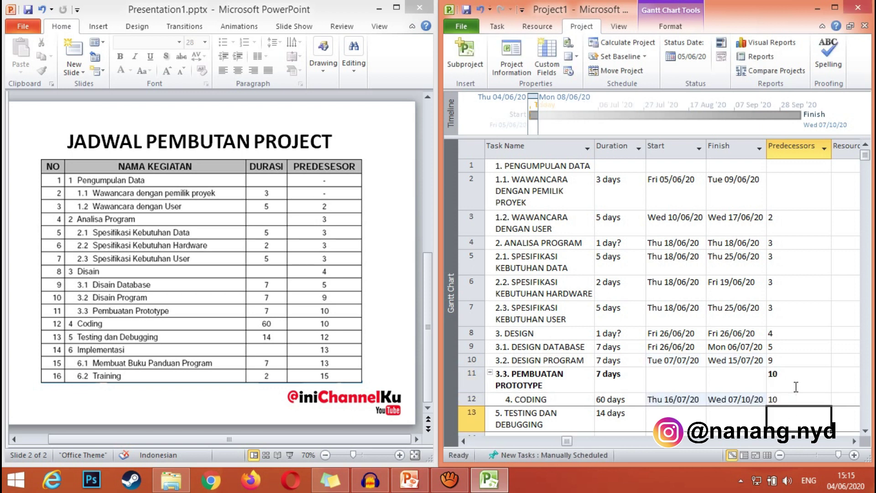
scroll(796, 381, "down", 2)
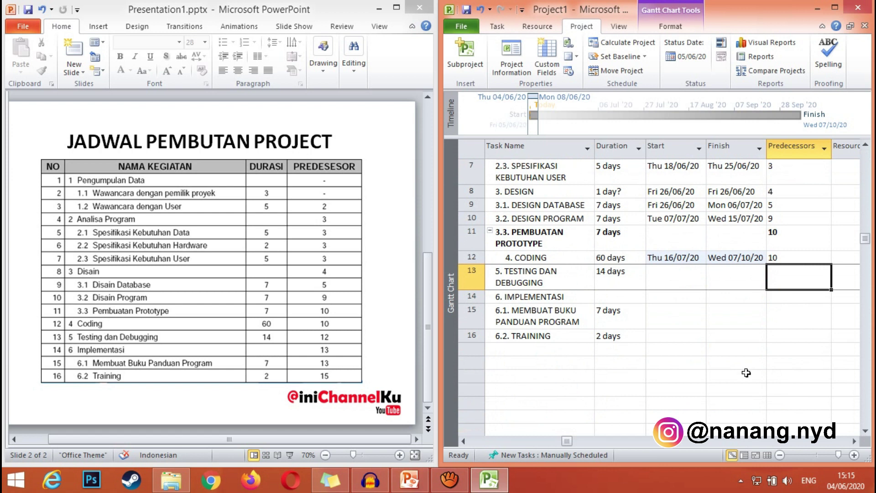
type("12")
key("Return")
type("13")
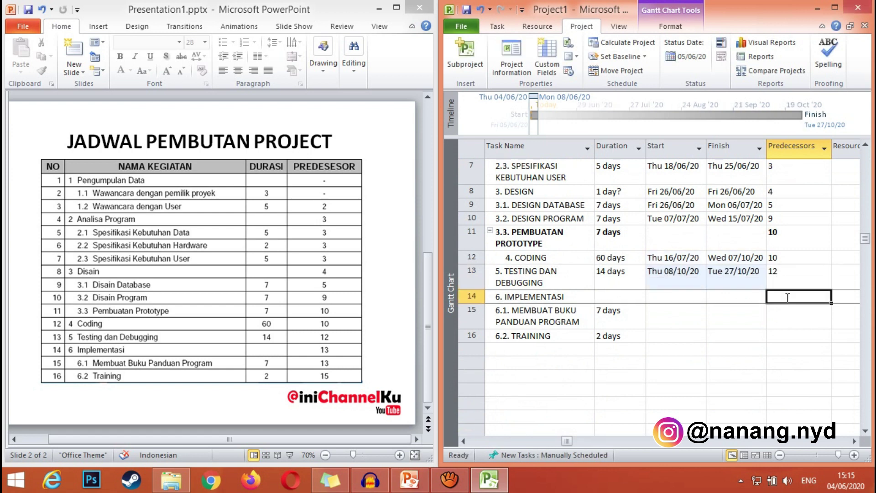
- Set the predecessor of 6.1. MEMBUAT BUKU PANDUAN PROGRAM to task 13 and of 6.2. TRAINING to task 15
left_click(786, 311)
type("13")
key("Return")
type("13")
key("BackSpace")
key("BackSpace")
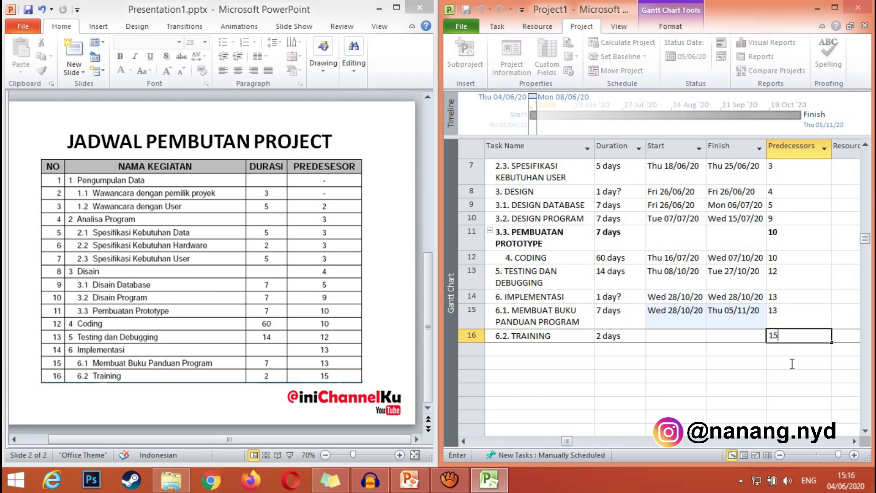
left_click(805, 315)
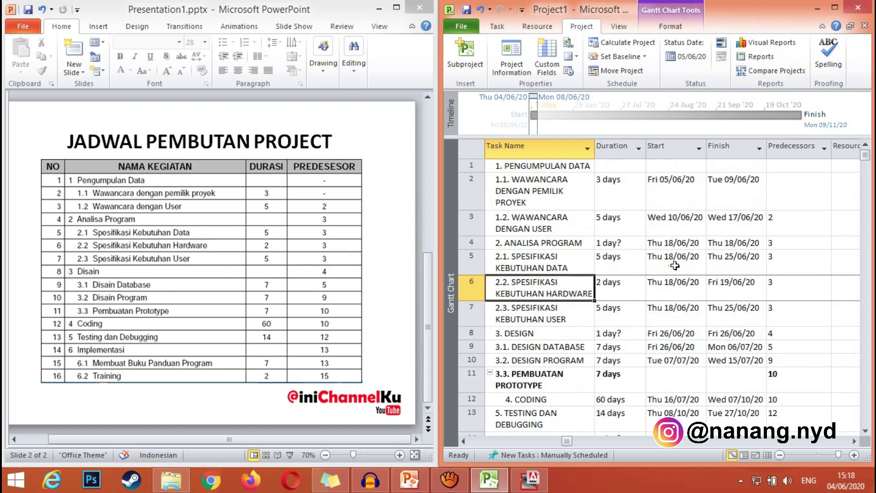
- Maximize the project window to show the full task table beside the Gantt chart
left_click(835, 7)
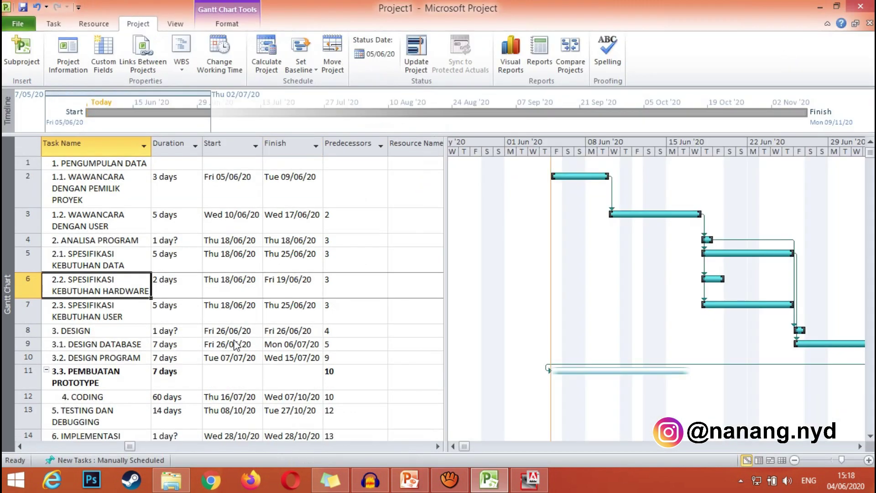
scroll(286, 243, "down", 3)
scroll(334, 257, "up", 3)
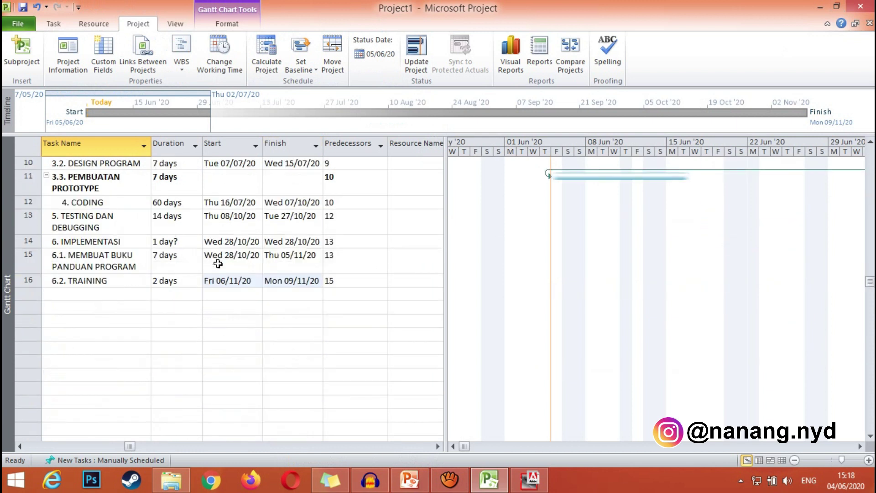
scroll(218, 263, "up", 3)
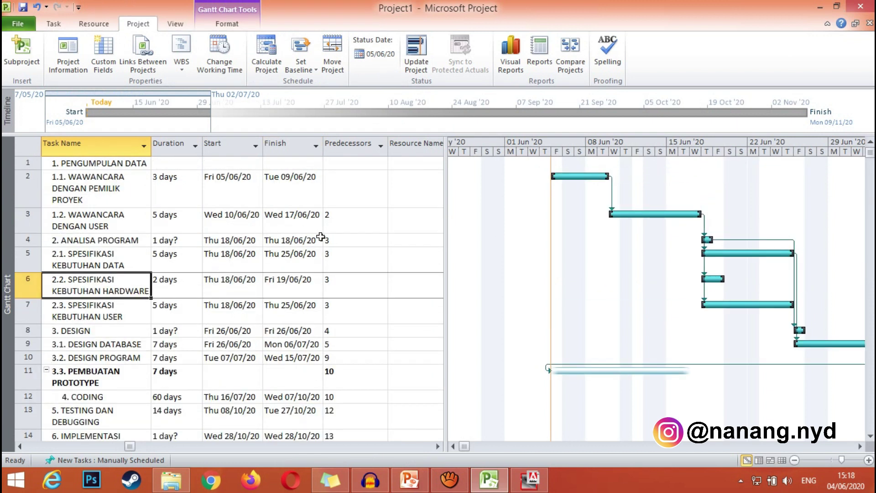
left_click(356, 240)
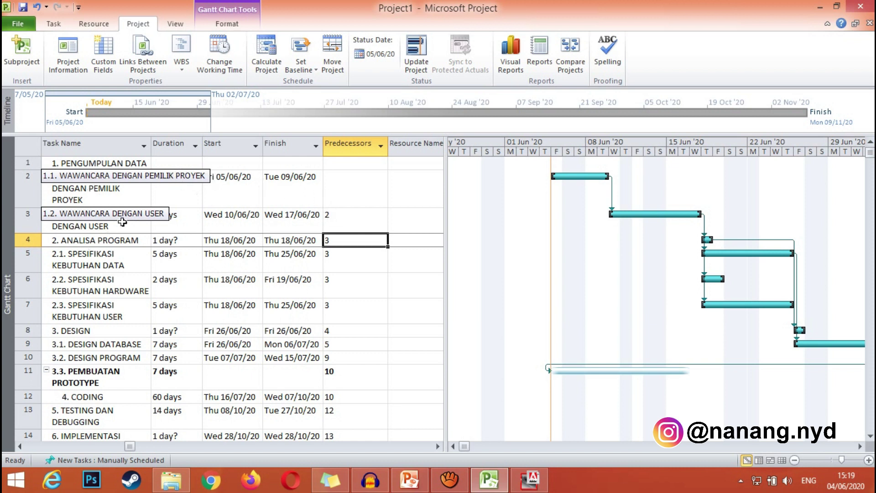
- Indent 1.1. WAWANCARA DENGAN PEMILIK PROYEK and 1.2. WAWANCARA DENGAN USER as subtasks of 1. PENGUMPULAN DATA
left_click(136, 191)
left_click_drag(136, 191, 129, 218)
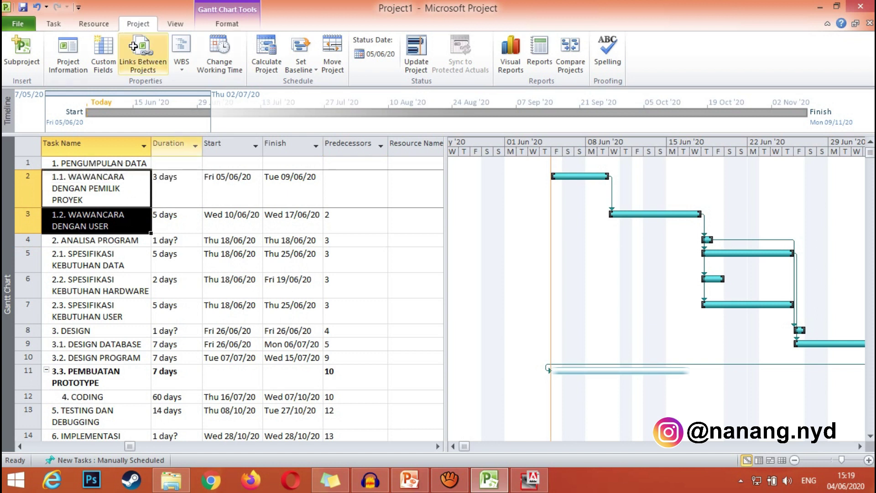
left_click(52, 26)
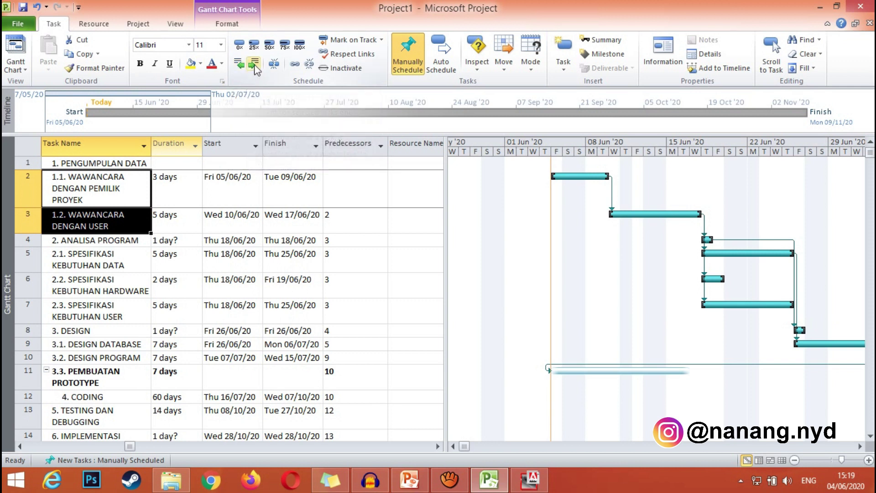
left_click(255, 66)
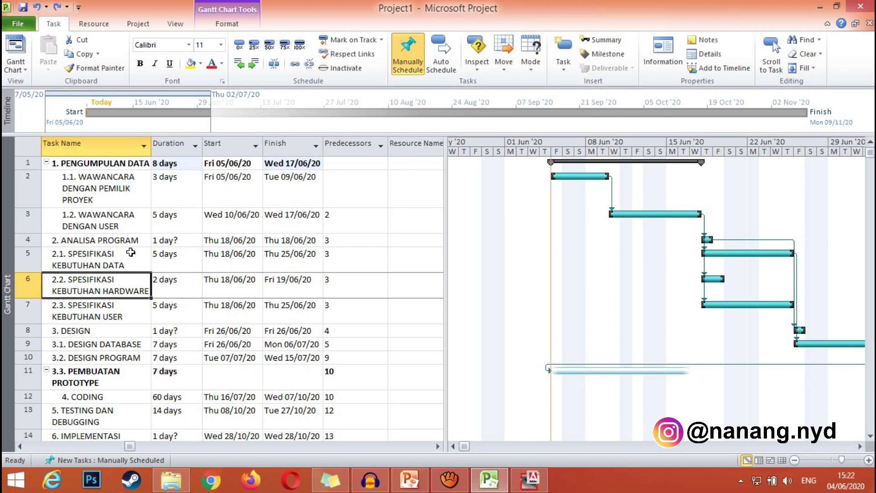
- Move 2.1. SPESIFIKASI KEBUTUHAN DATA below 2.2., and indent 2.1., 2.2. and 2.3. as subtasks of 2. ANALISA PROGRAM
left_click_drag(131, 251, 307, 294)
left_click_drag(324, 310, 313, 320)
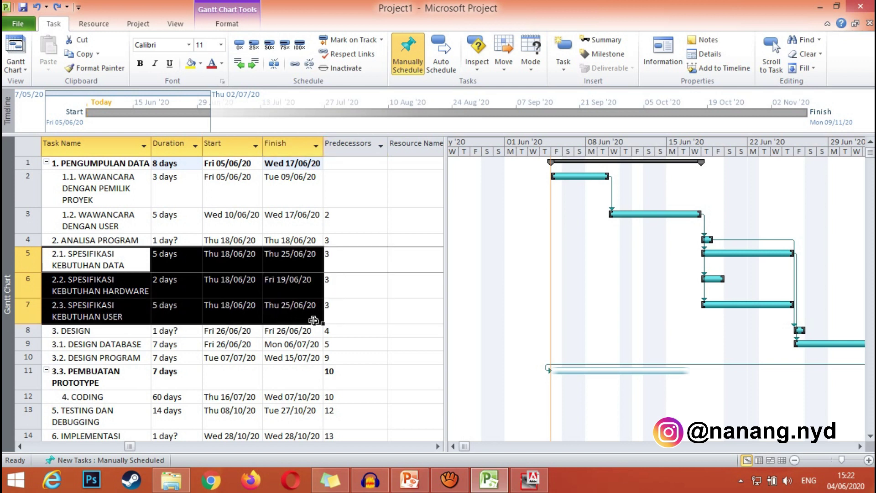
left_click(27, 255)
left_click_drag(29, 259, 29, 289)
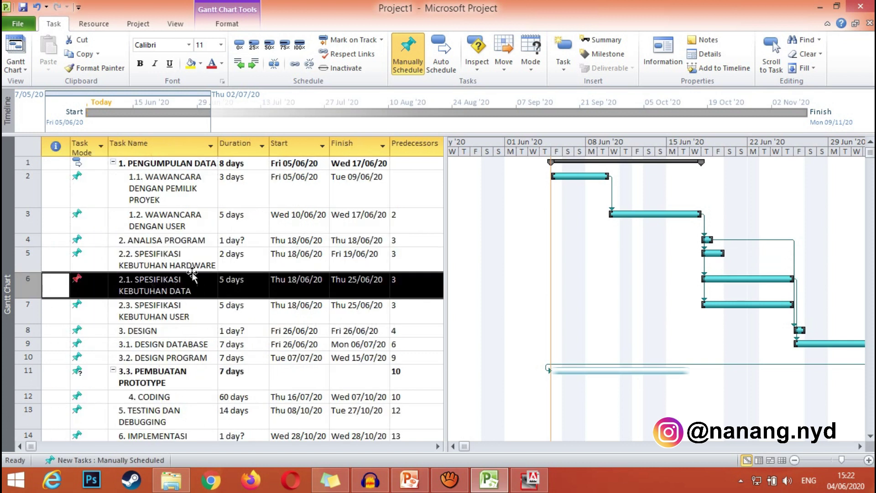
left_click_drag(182, 258, 172, 305)
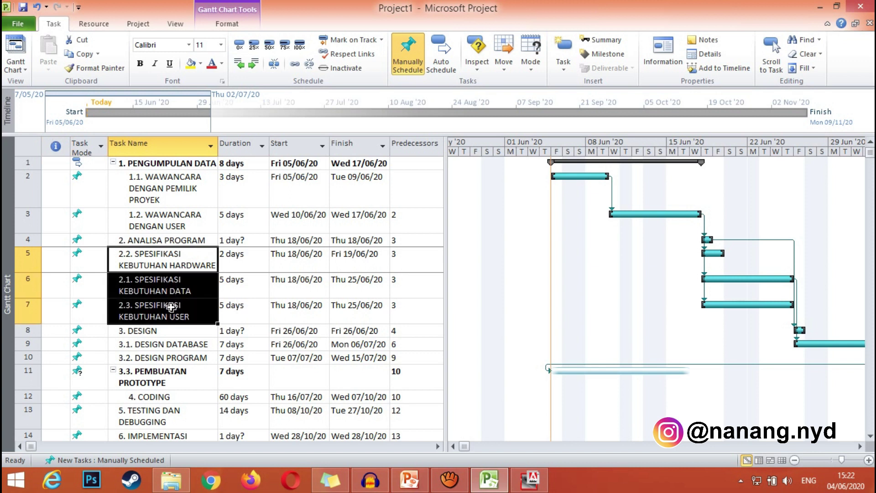
left_click(253, 65)
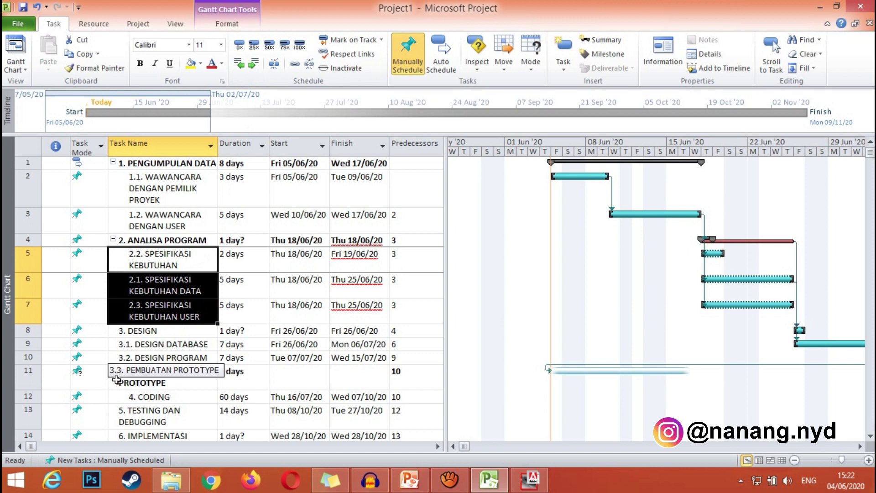
- Outdent 4. CODING to the top level and indent 3.1., 3.2. and 3.3. as subtasks of 3. DESIGN
left_click(145, 396)
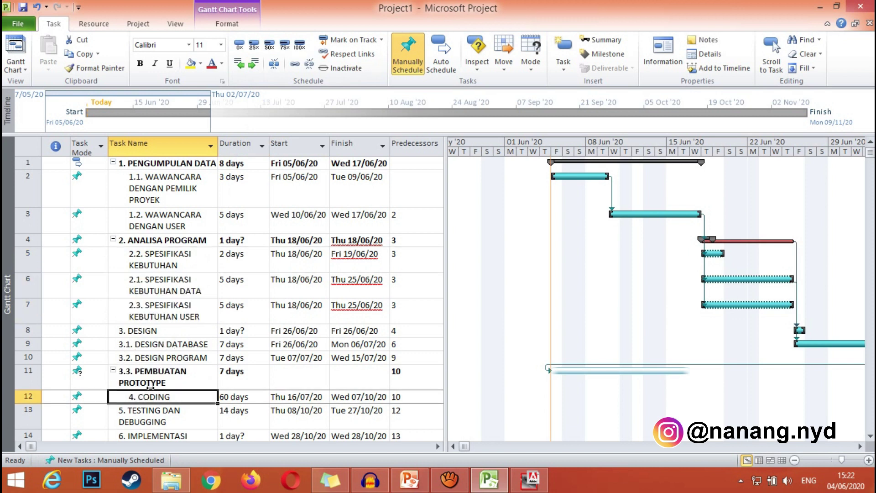
left_click(239, 64)
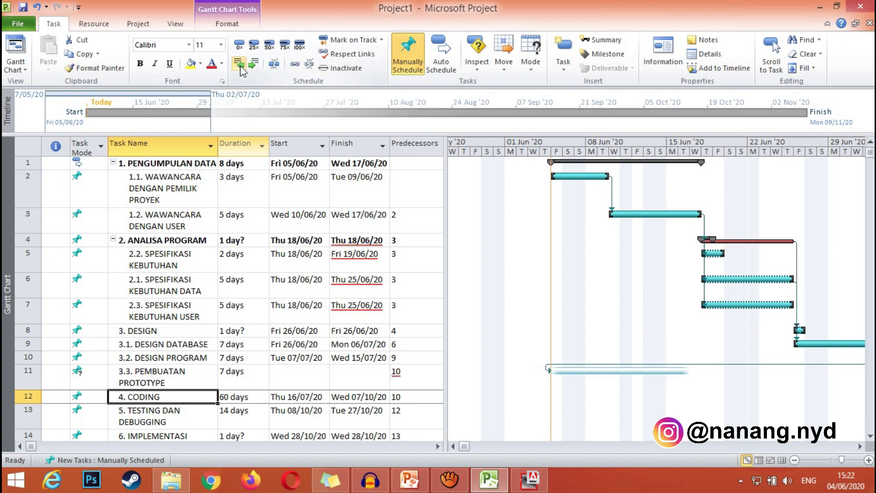
left_click_drag(158, 349, 161, 373)
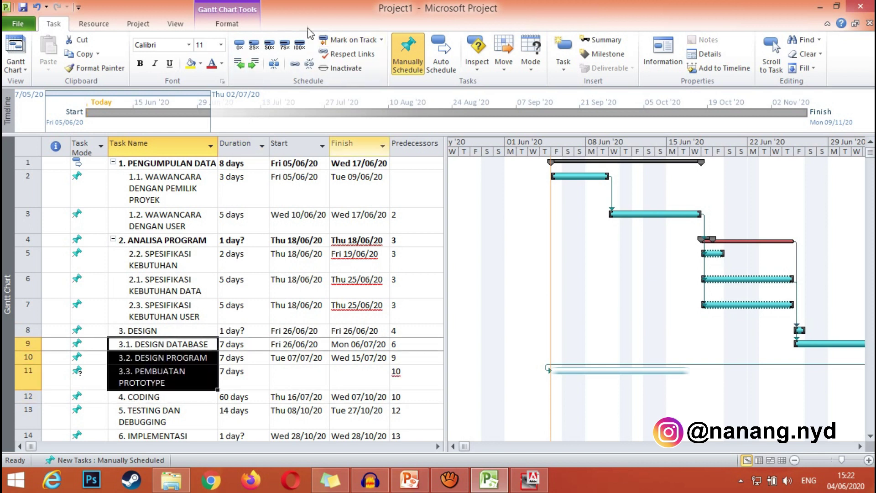
left_click(253, 64)
- Indent 6.1. MEMBUAT BUKU PANDUAN PROGRAM and 6.2. TRAINING as subtasks of 6. IMPLEMENTASI
scroll(248, 252, "down", 2)
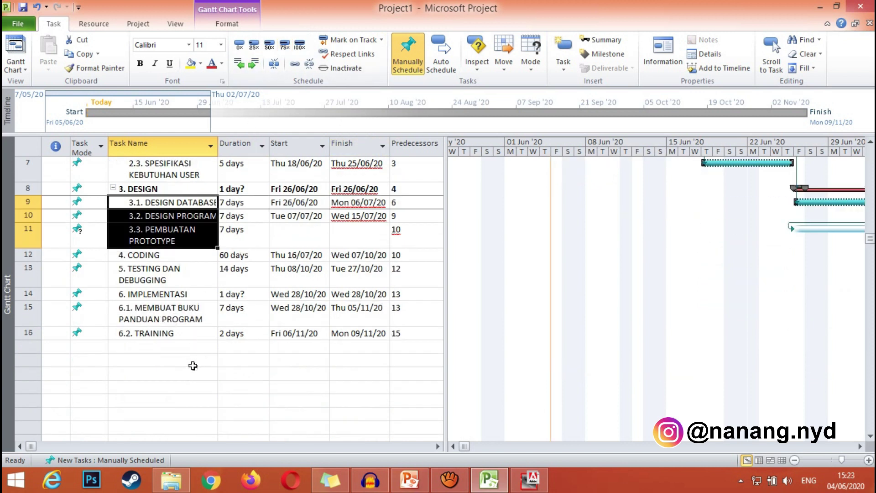
left_click_drag(191, 309, 193, 332)
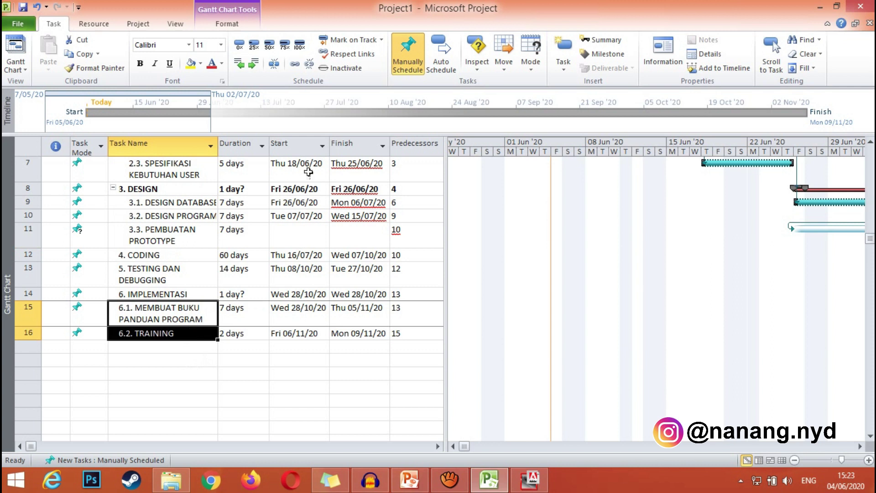
left_click(254, 65)
- Make the task names 4. CODING and 5. TESTING DAN DEBUGGING bold
scroll(272, 393, "up", 1)
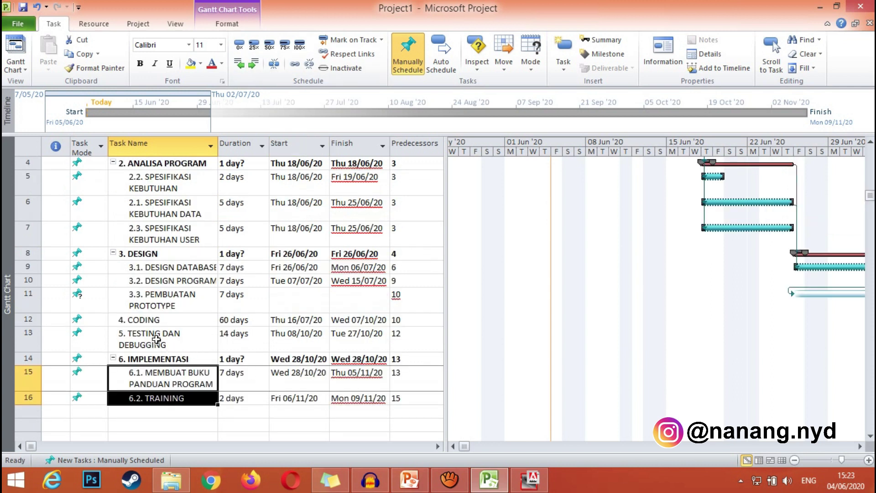
left_click(154, 322)
left_click(140, 64)
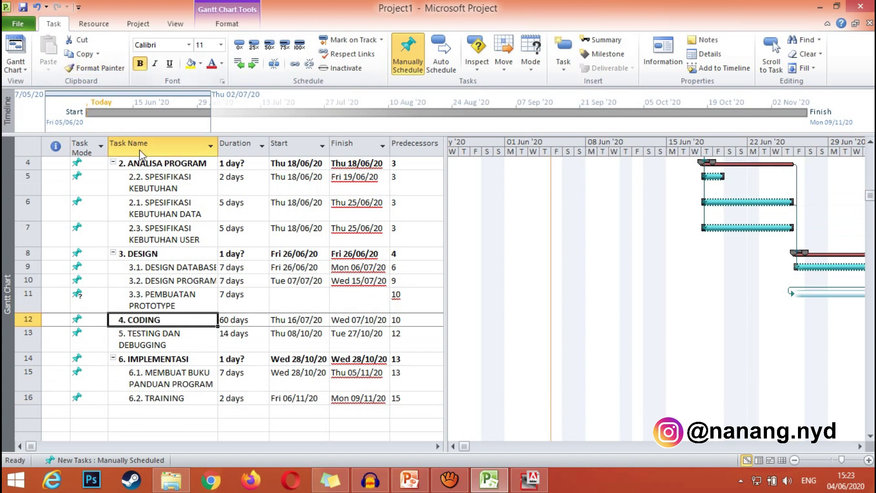
left_click(142, 334)
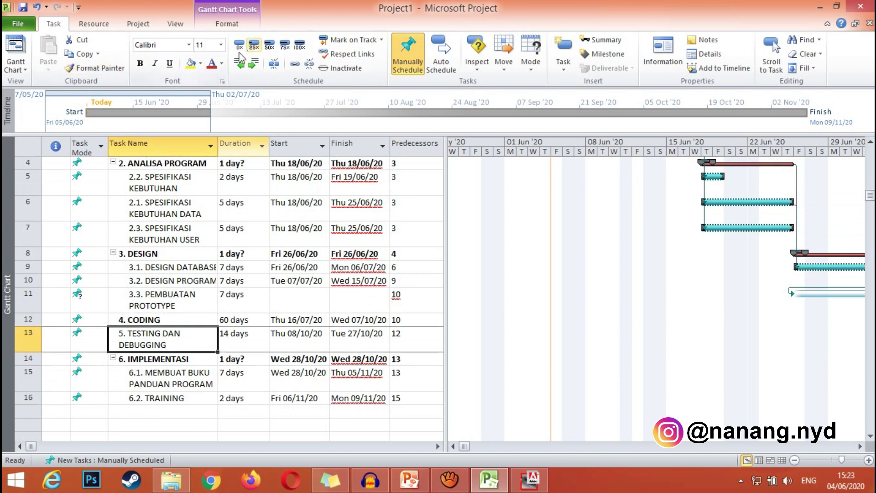
left_click(139, 65)
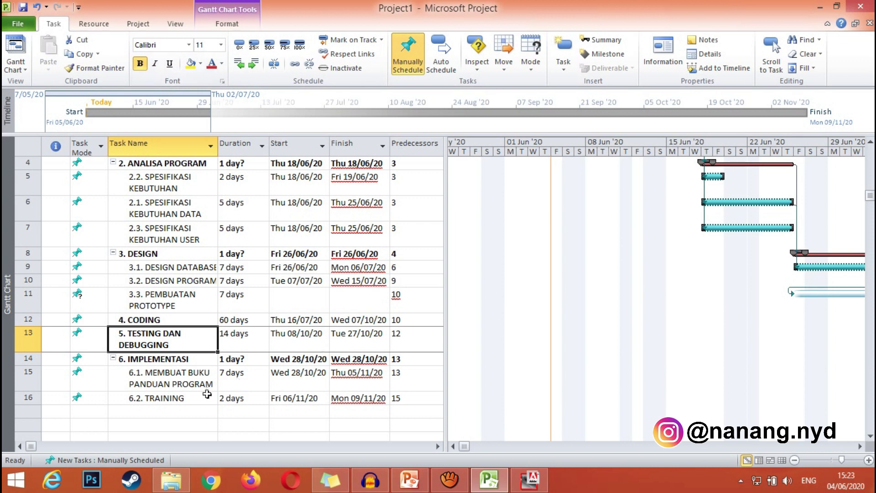
scroll(319, 414, "up", 1)
scroll(315, 413, "down", 2)
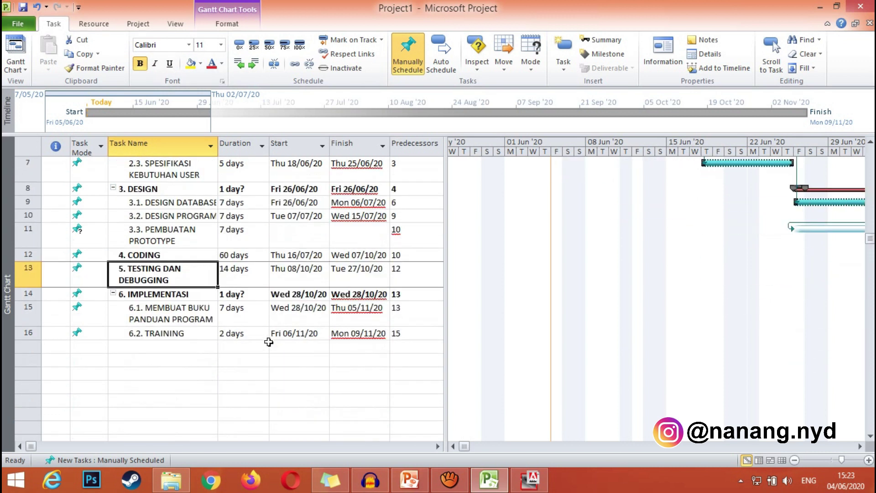
- Widen the task table slightly so the whole Predecessors column header shows beside the Gantt chart
scroll(269, 342, "up", 2)
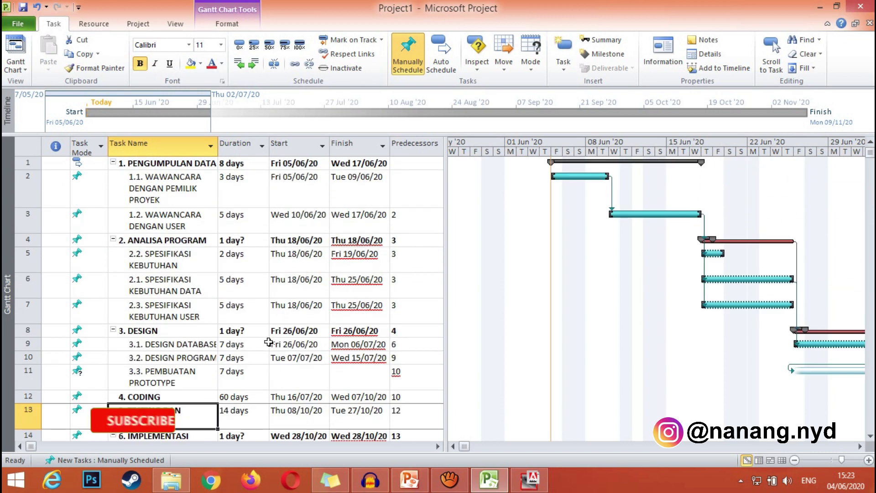
left_click_drag(448, 190, 462, 192)
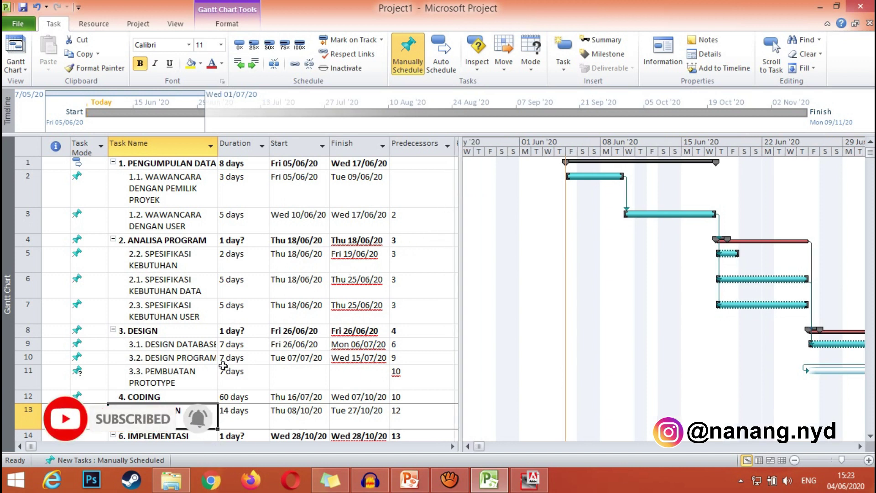
scroll(223, 365, "down", 2)
scroll(223, 365, "up", 1)
scroll(223, 365, "up", 1)
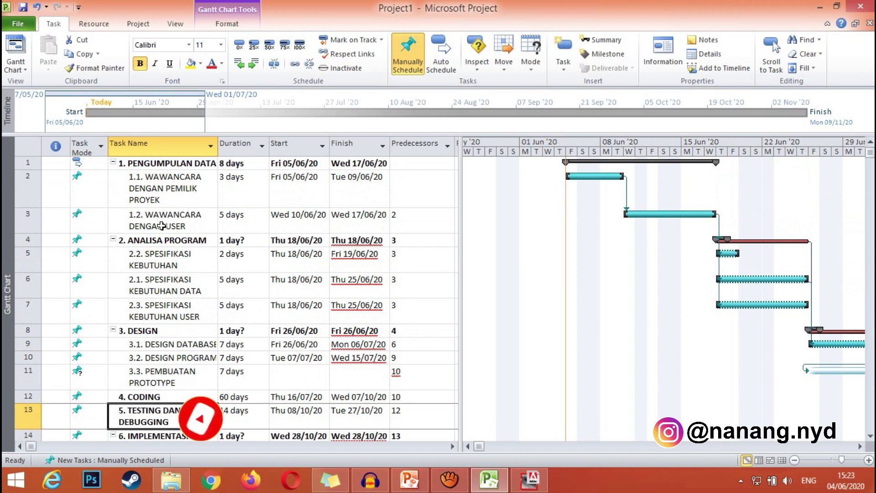
- Collapse the summary tasks 1. PENGUMPULAN DATA, 2. ANALISA PROGRAM, 3. DESIGN and 6. IMPLEMENTASI to hide their subtasks
left_click(113, 162)
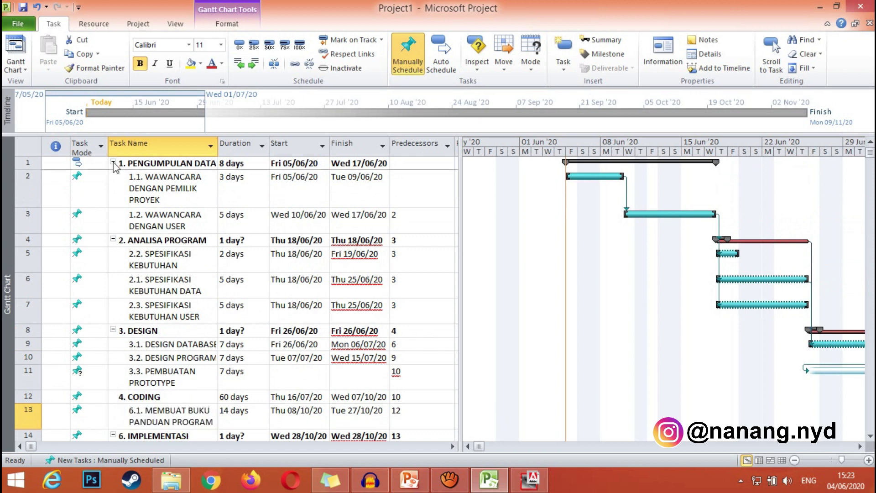
left_click(113, 176)
left_click(112, 191)
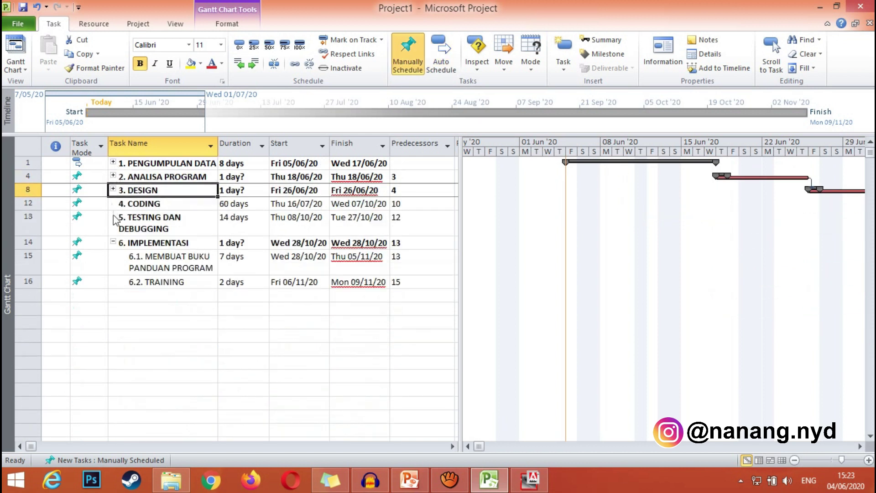
left_click(113, 243)
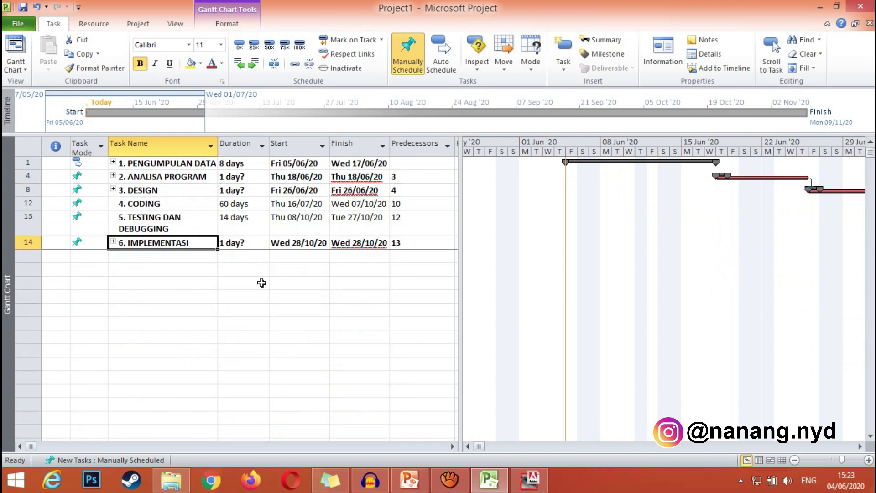
- Expand summary tasks 6. IMPLEMENTASI, 3. DESIGN, 2. ANALISA PROGRAM and 1. PENGUMPULAN DATA to show their subtasks again
left_click(112, 242)
left_click(113, 189)
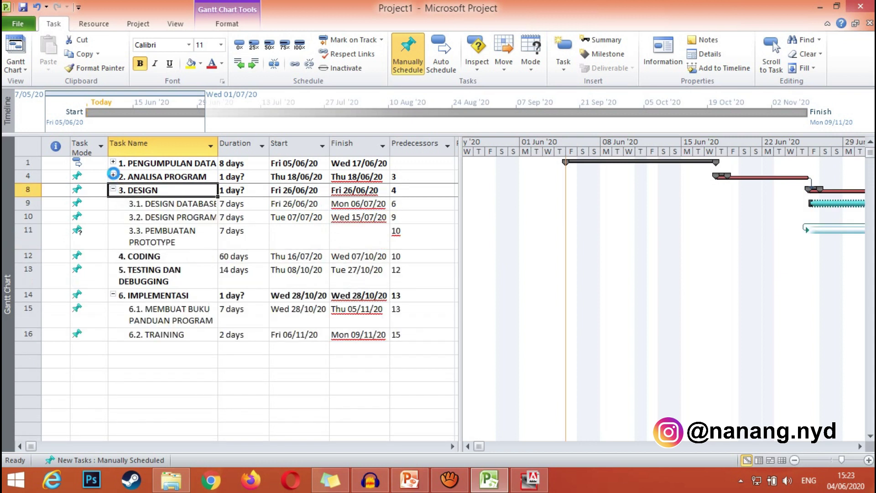
left_click(113, 175)
left_click(113, 162)
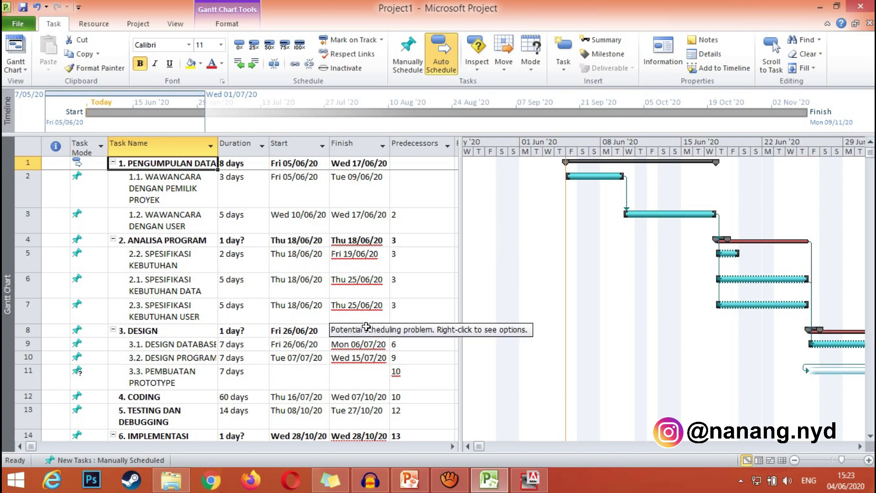
scroll(366, 327, "down", 3)
scroll(366, 326, "up", 3)
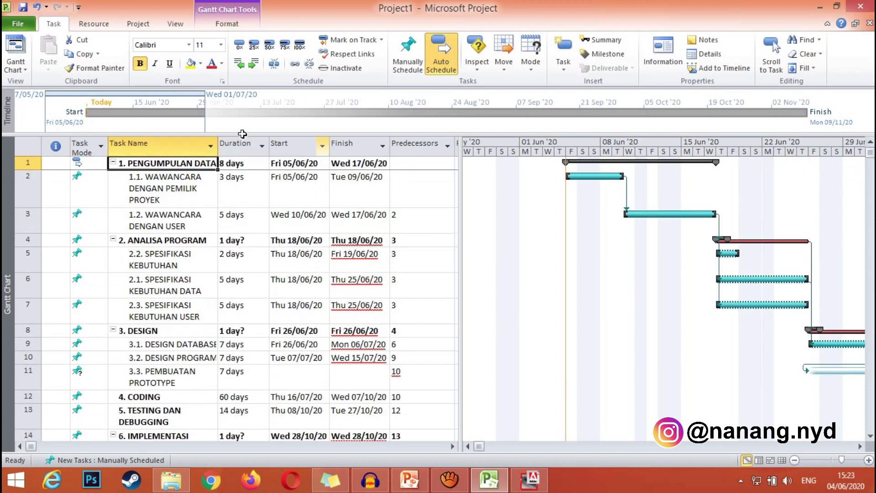
- Switch to the PowerPoint brief, review the schedule table and the project requirements, and return to the project plan
left_click(408, 481)
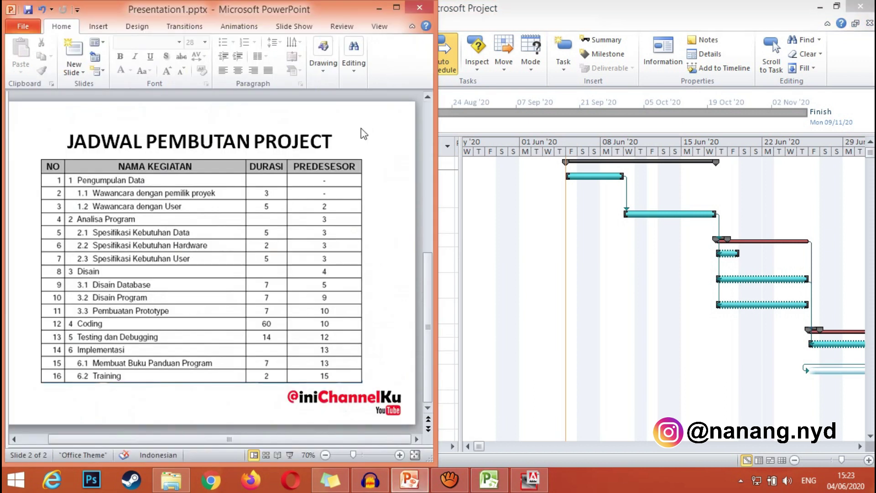
scroll(371, 254, "up", 2)
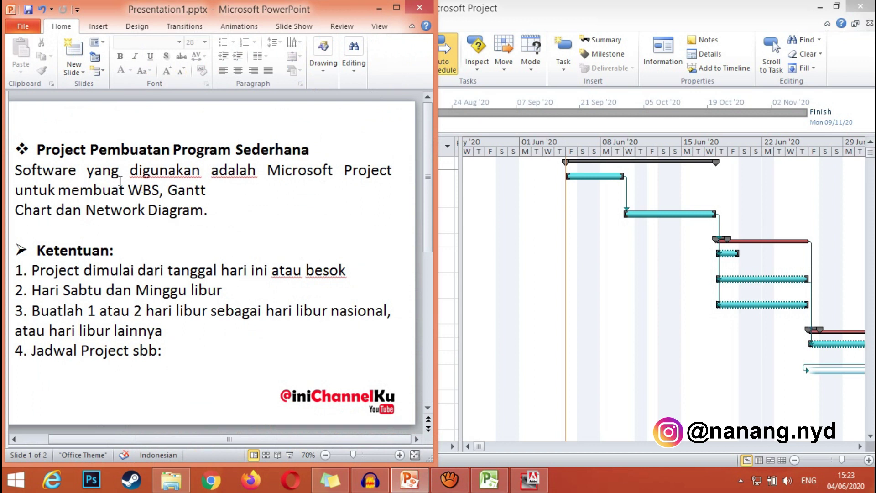
left_click(379, 8)
scroll(290, 275, "down", 3)
scroll(274, 292, "up", 3)
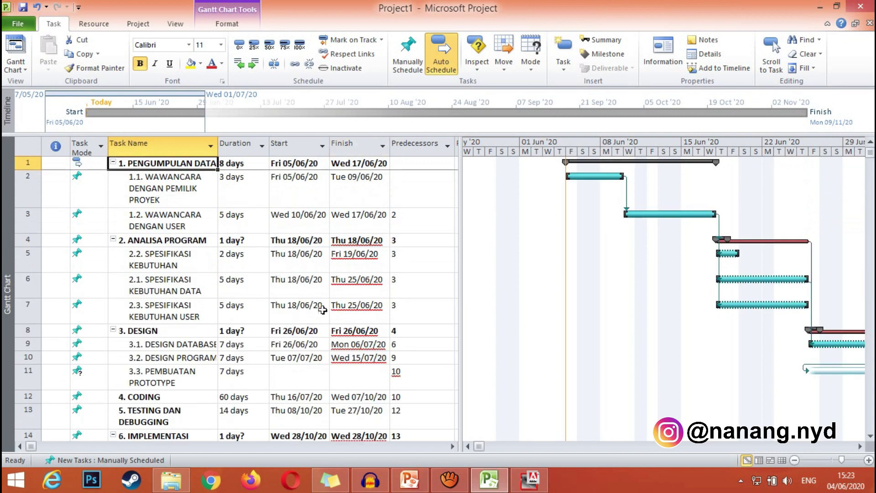
- Examine the Gantt bars and dependency links along the project timeline at a coarser timescale
scroll(322, 310, "down", 3)
scroll(308, 270, "up", 3)
left_click(859, 446)
left_click(859, 446)
left_click(859, 446)
left_click(860, 446)
left_click(859, 446)
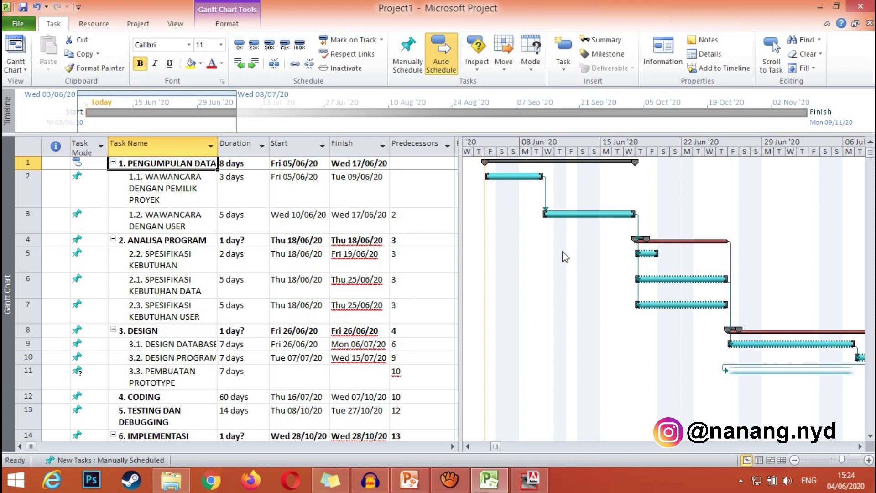
scroll(602, 253, "down", 2)
scroll(608, 256, "up", 2)
left_click_drag(861, 446, 861, 447)
left_click(794, 459)
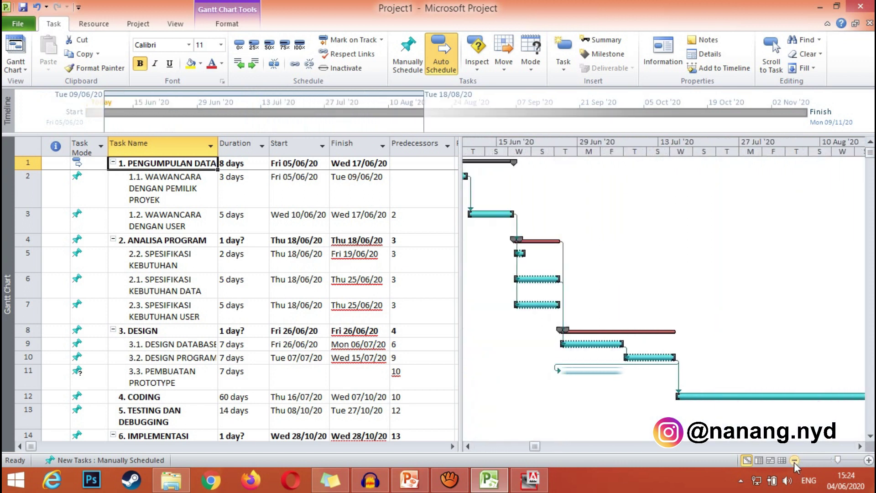
left_click(868, 461)
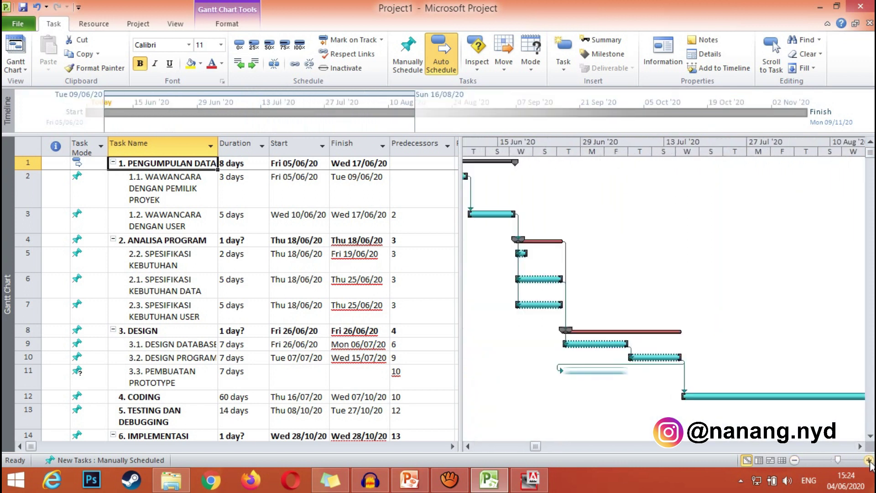
left_click(868, 460)
left_click(796, 460)
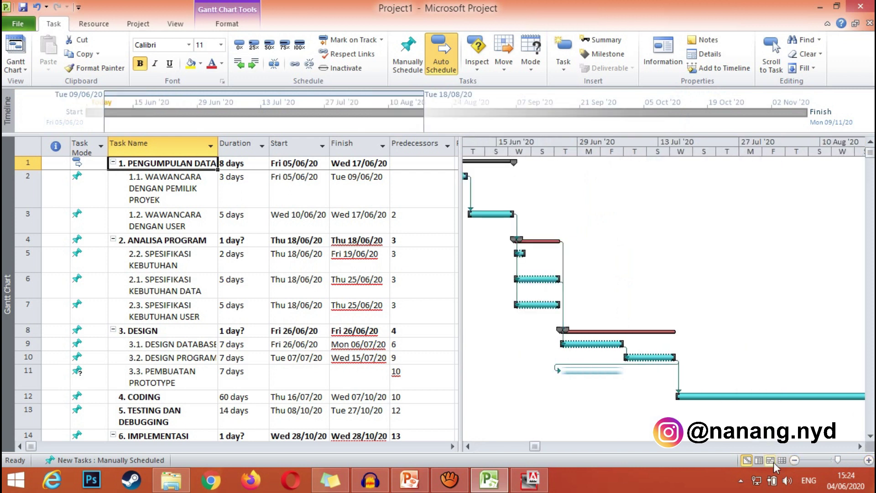
left_click(469, 446)
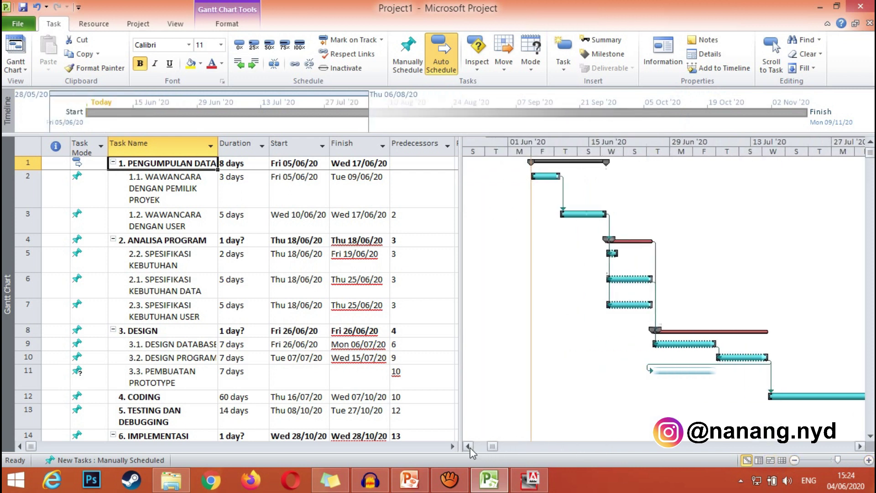
left_click(860, 446)
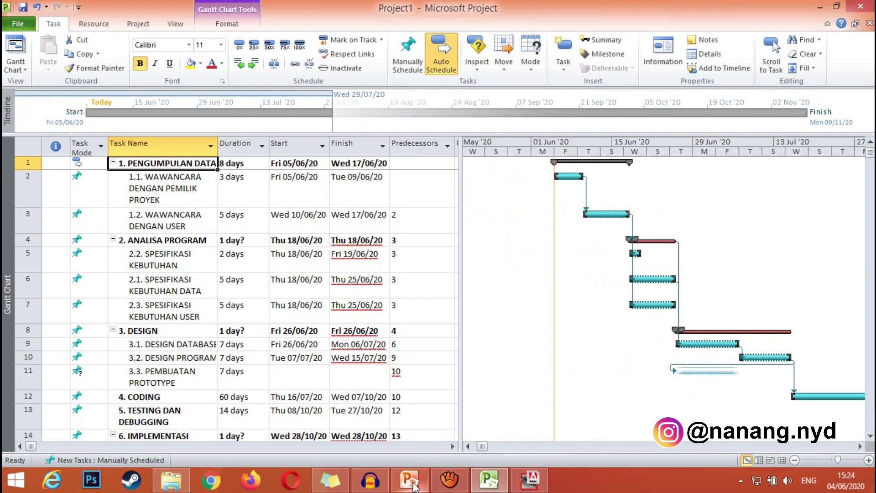
- Check in the PowerPoint brief which charts and diagrams the assignment requires, and return to the project plan
left_click(414, 484)
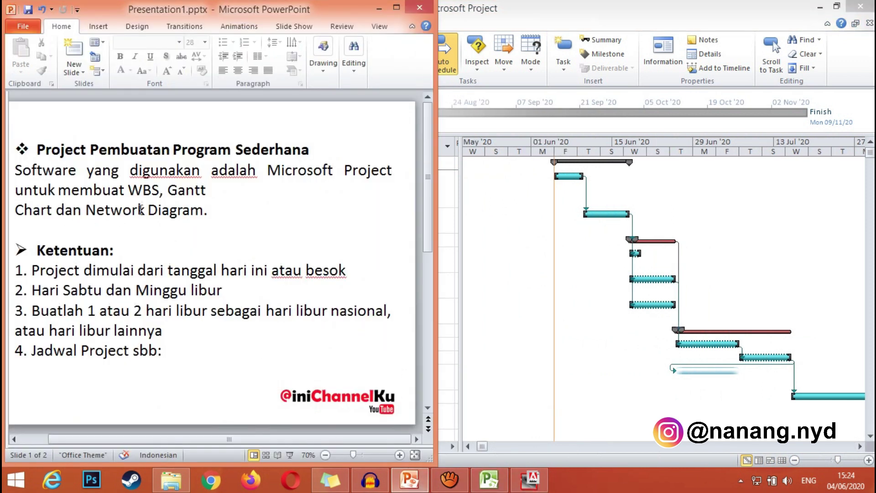
left_click(513, 269)
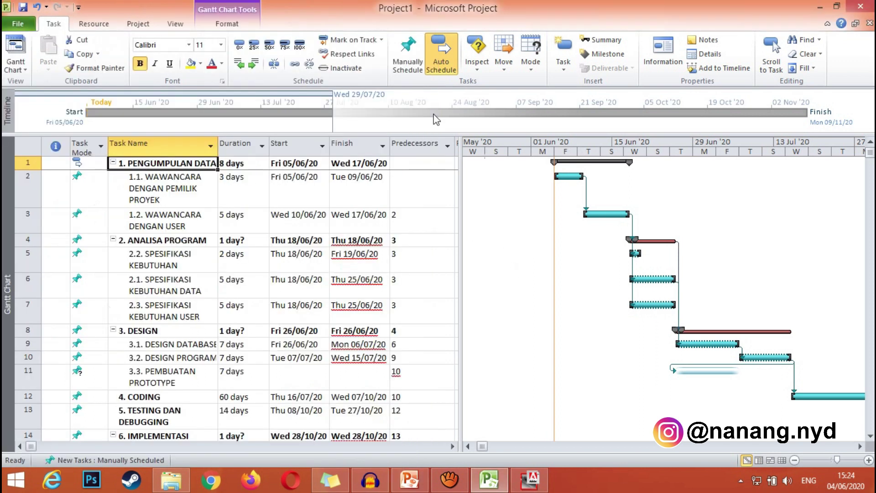